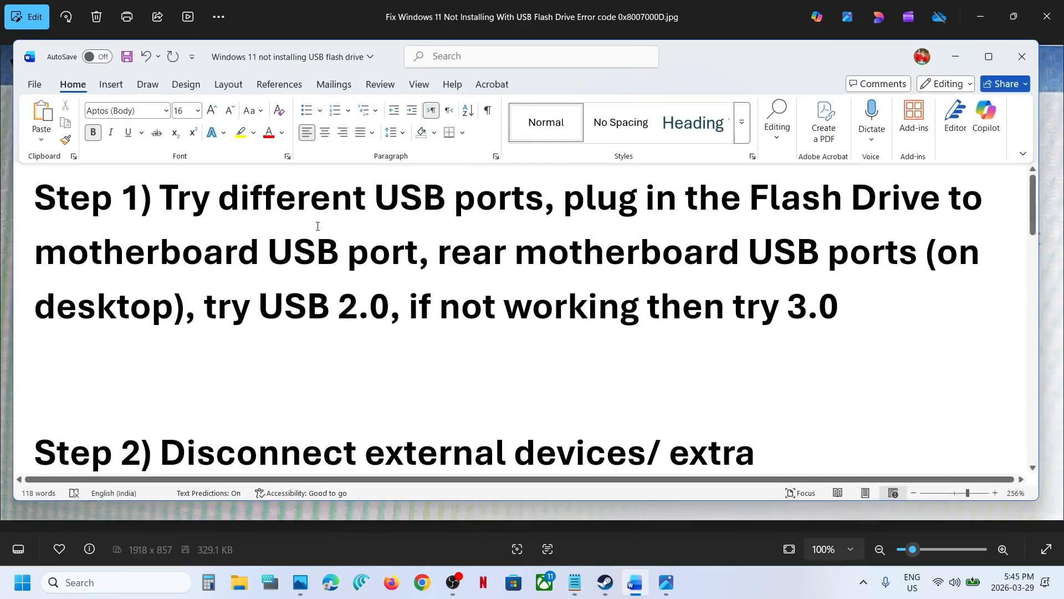
- Read through Step 1, highlighting the phrases on different USB ports, rear motherboard ports, USB 2.0 and 3.0
drag(204, 199, 502, 207)
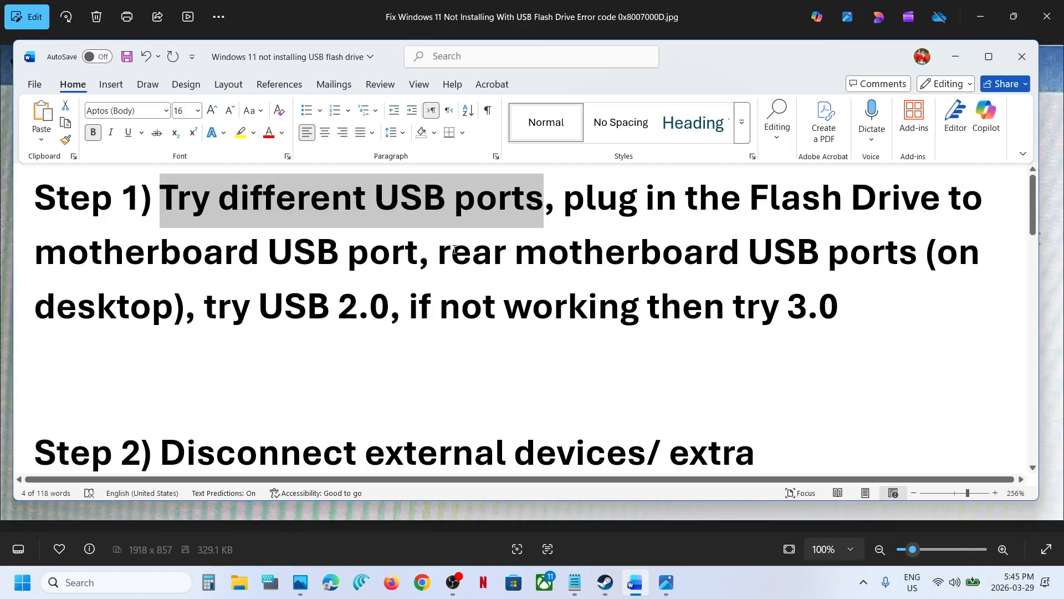
click(450, 205)
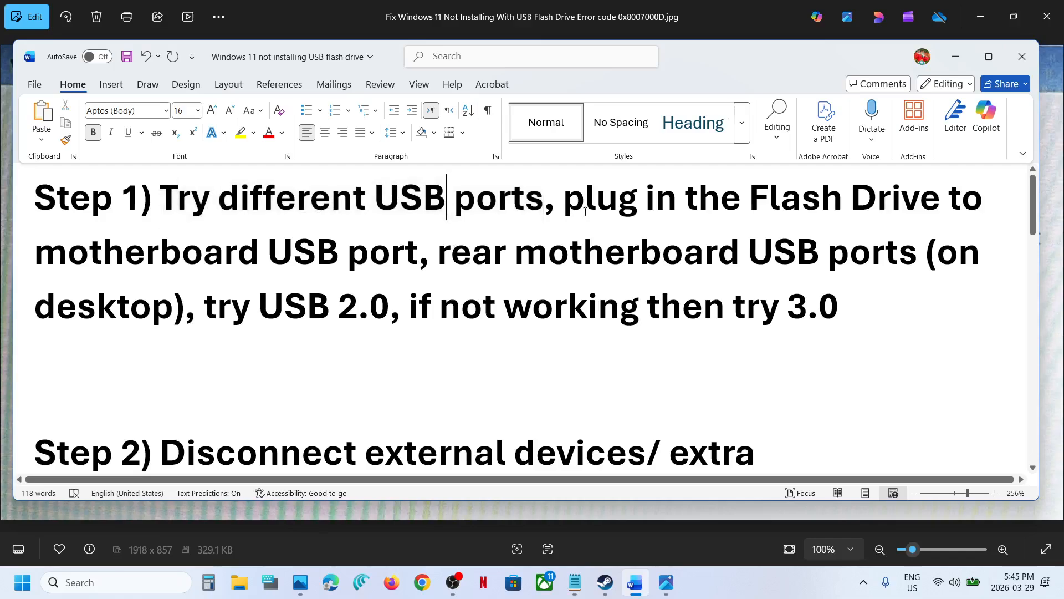
click(587, 206)
drag(680, 200, 395, 257)
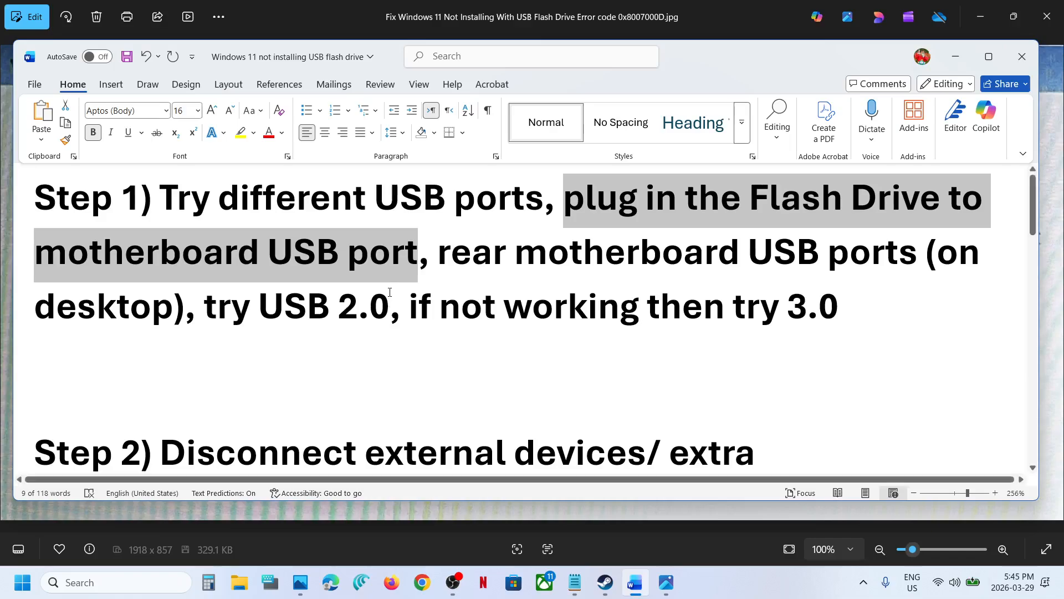
click(293, 251)
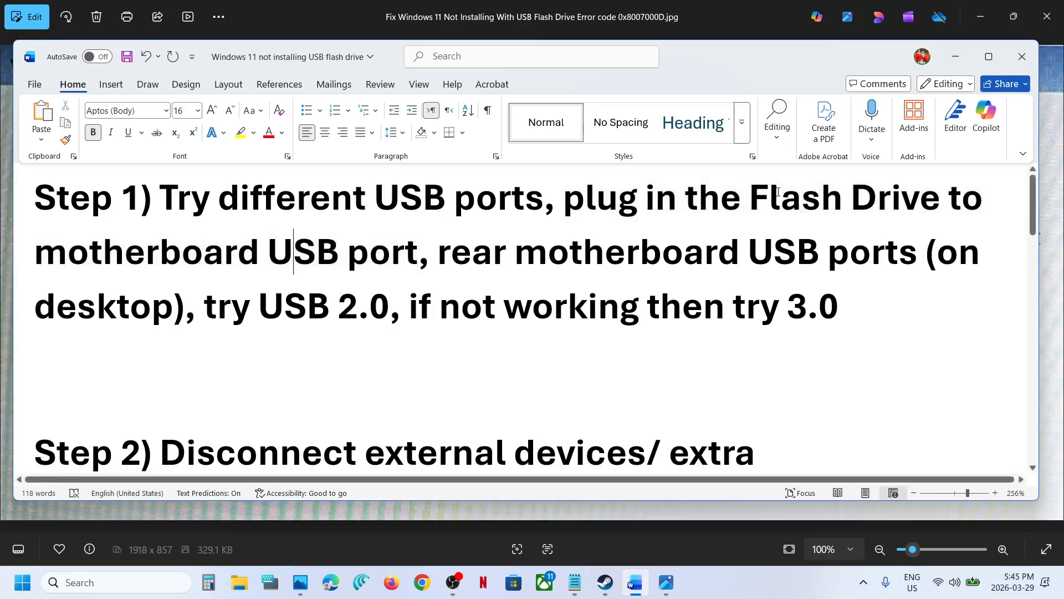
drag(777, 197, 927, 192)
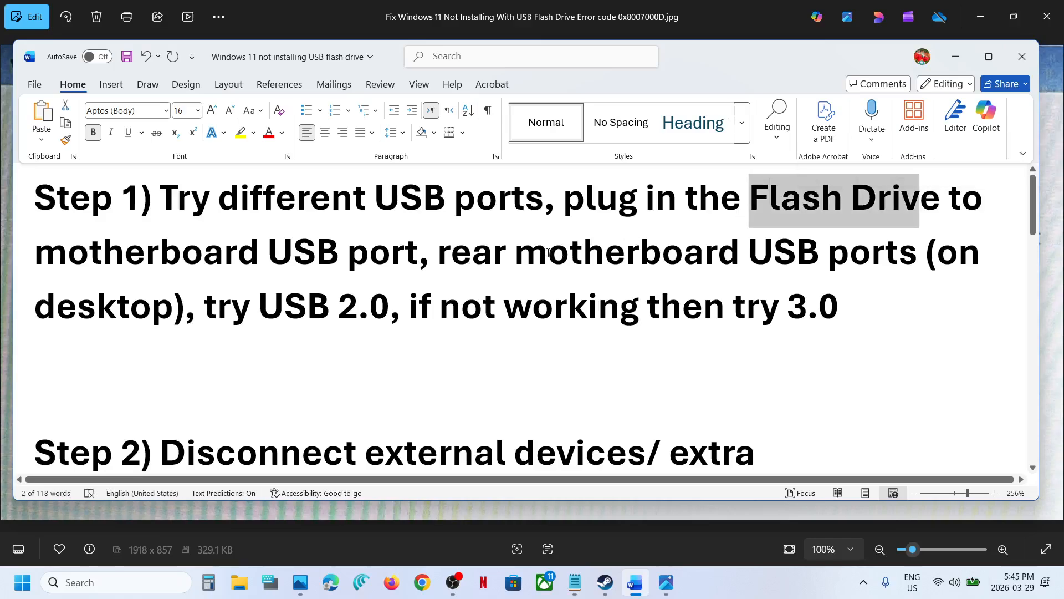
drag(547, 253, 878, 256)
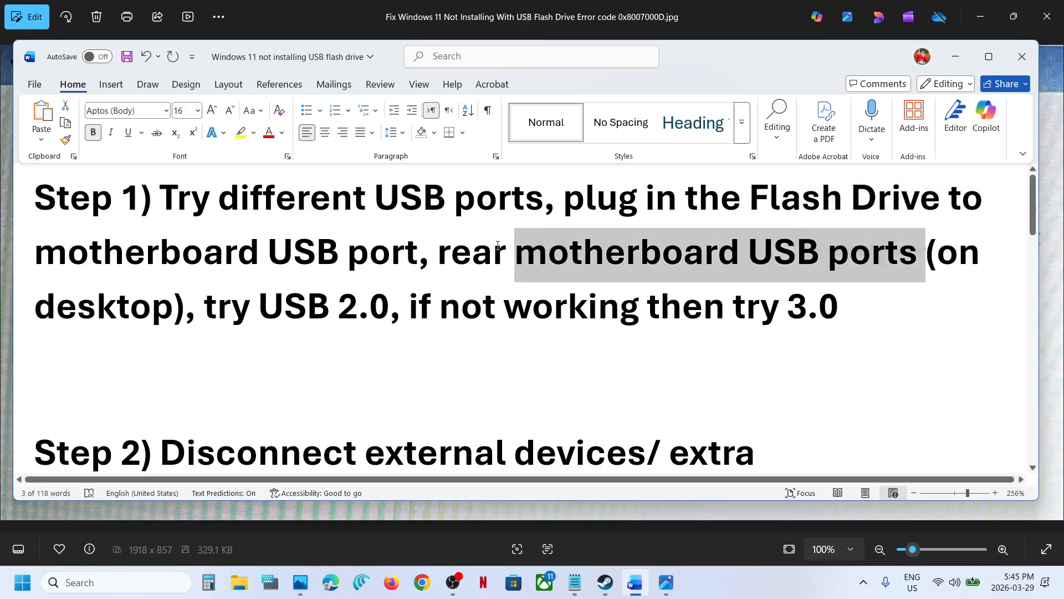
drag(444, 257, 504, 261)
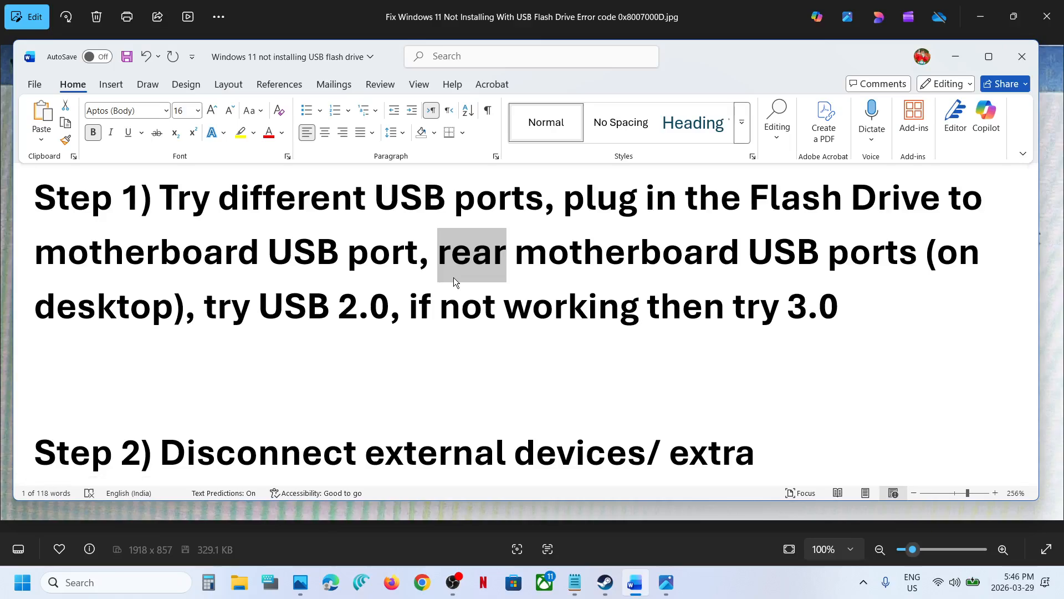
click(549, 249)
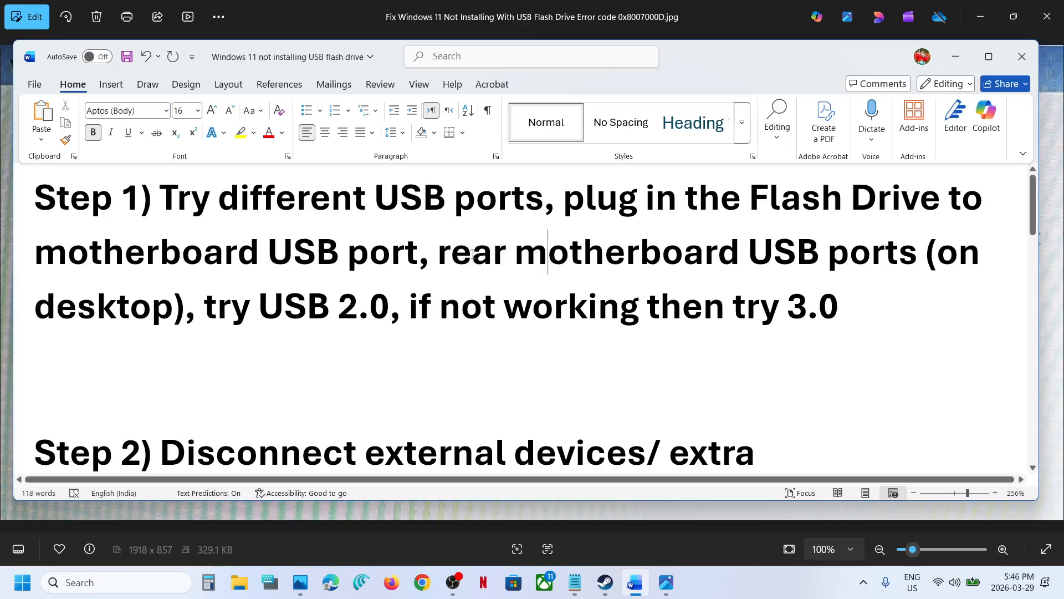
drag(471, 254, 814, 254)
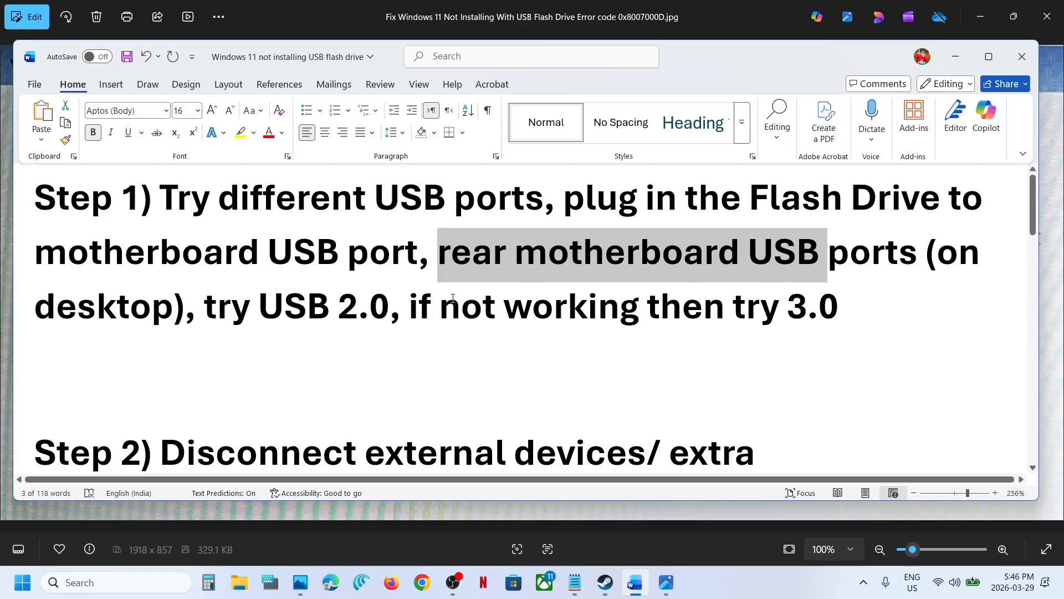
drag(213, 308, 387, 312)
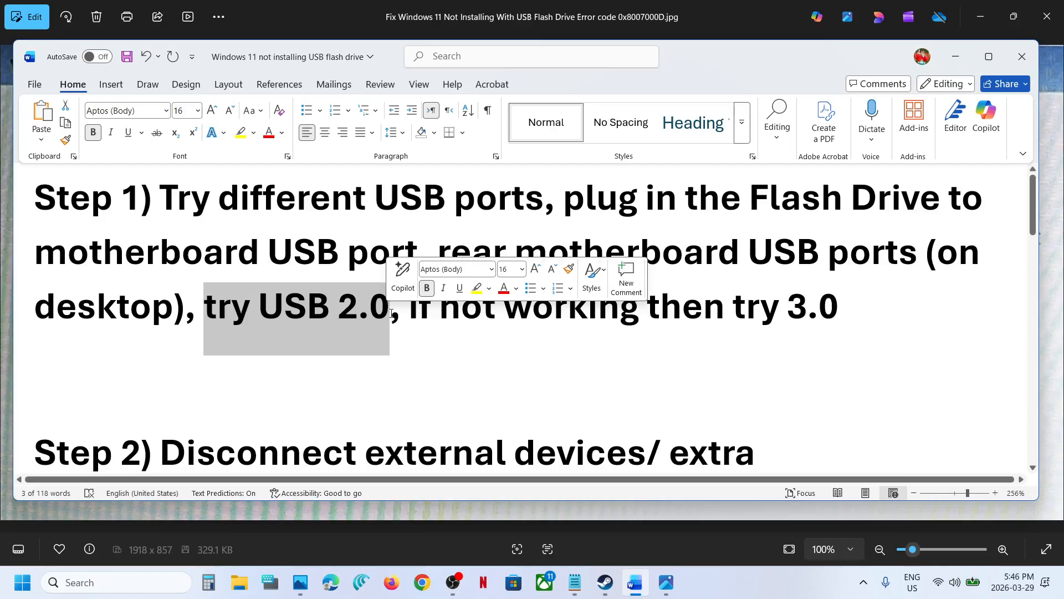
drag(413, 317, 848, 316)
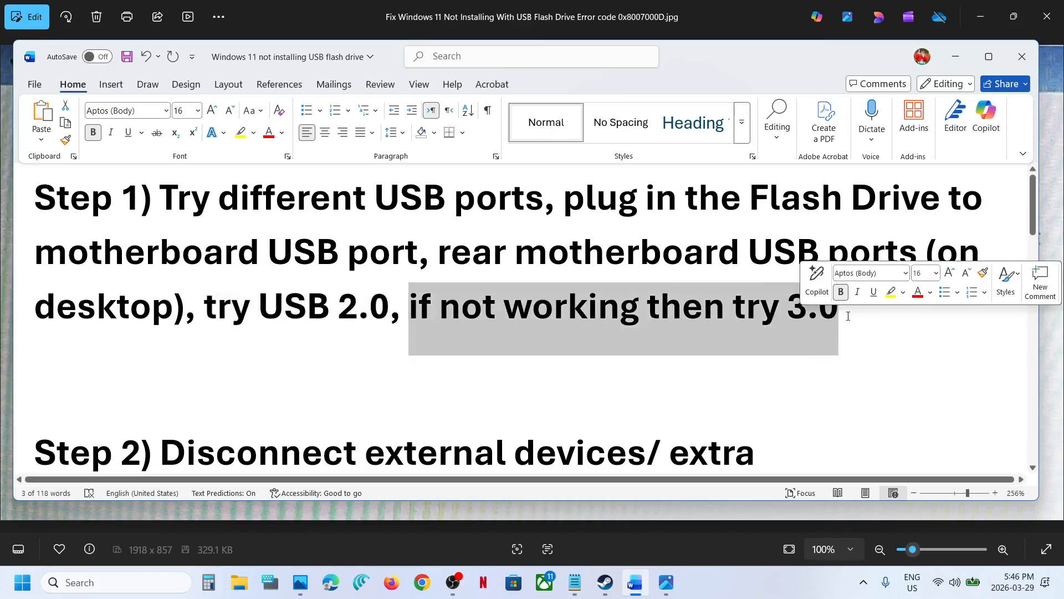
click(322, 311)
- Read Step 2 on disconnecting external devices, highlighting "Disconnect external devices"
scroll(321, 313, down, 3)
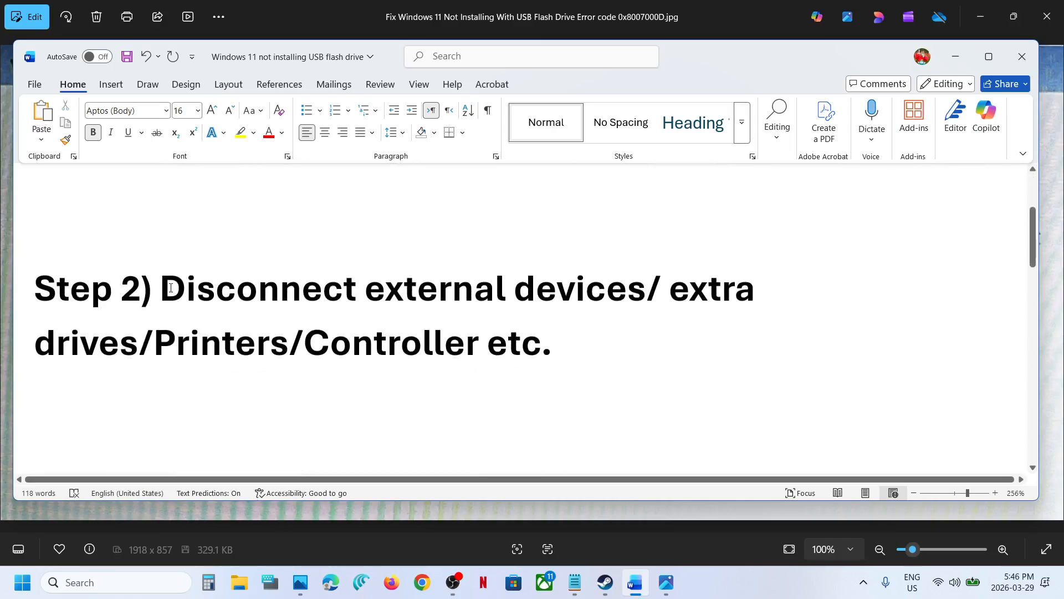
drag(171, 287, 621, 279)
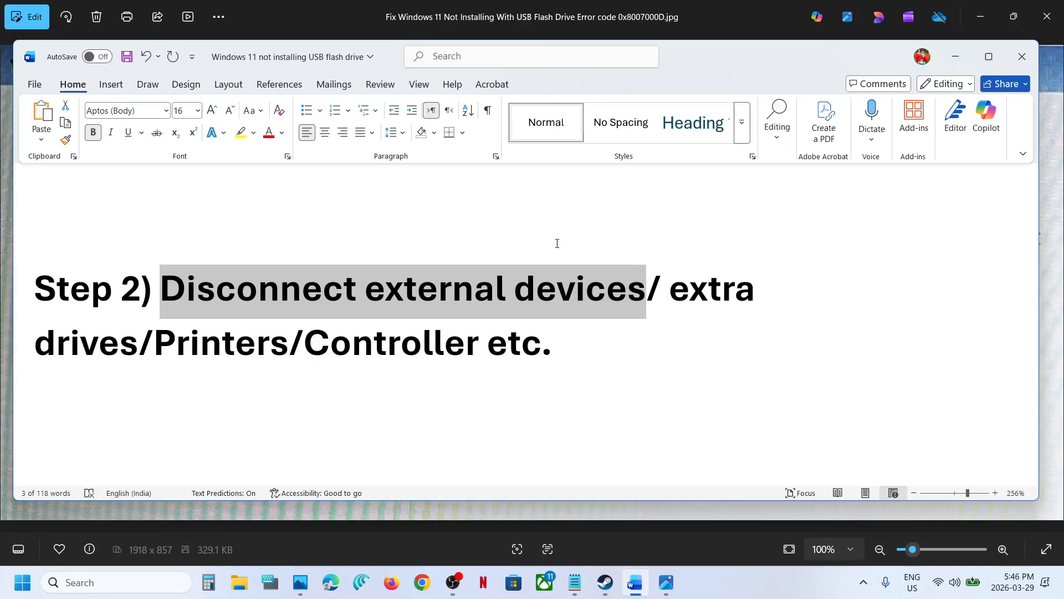
click(556, 352)
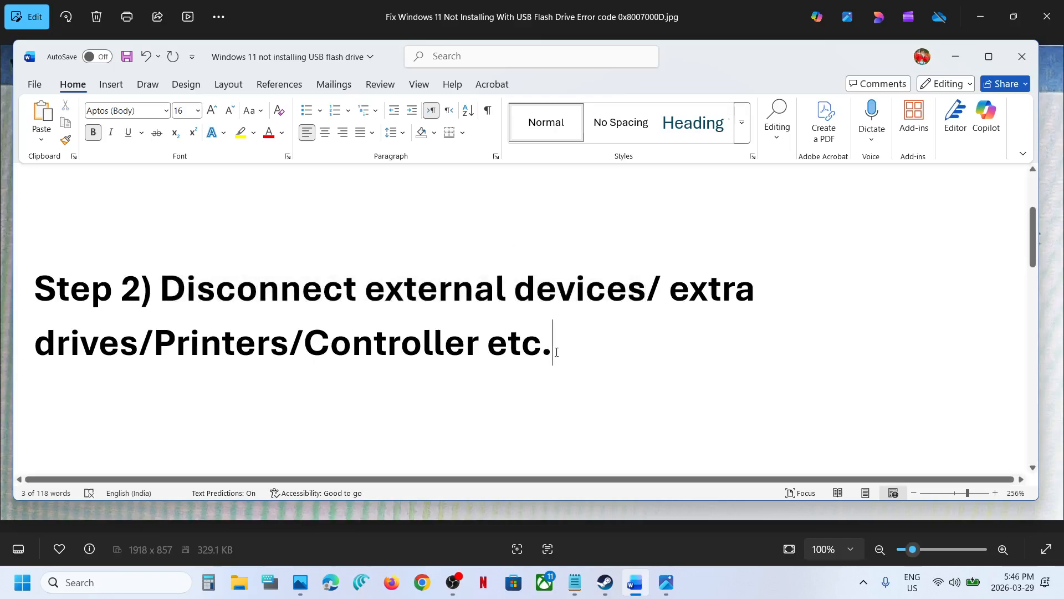
- Read Step 3 on the BIOS boot settings, highlighting the phrases about boot mode, UEFI Secure Boot and Enabled
scroll(556, 352, down, 3)
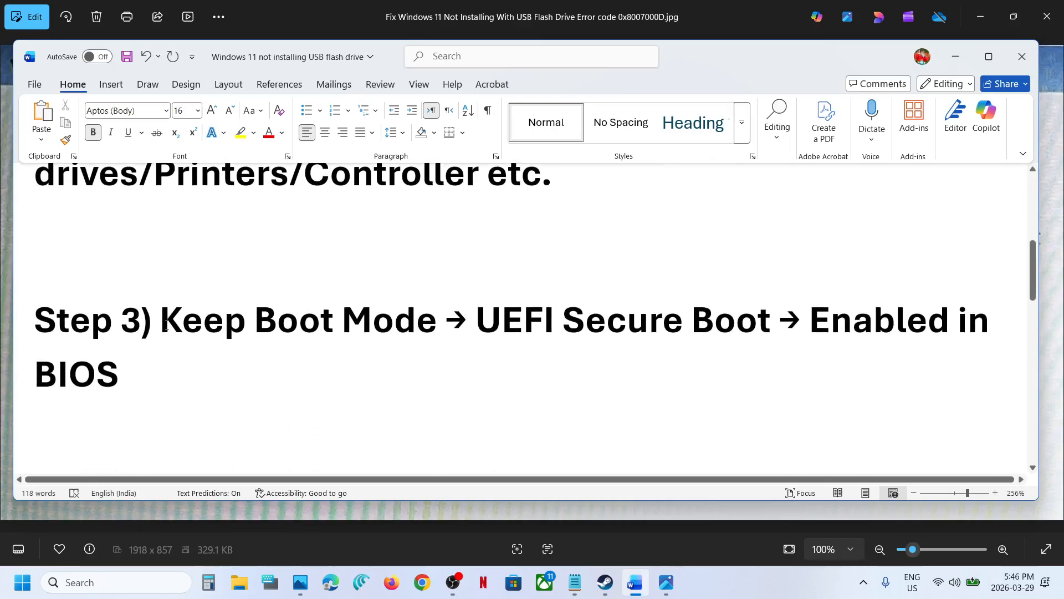
drag(162, 324, 713, 328)
click(445, 321)
click(713, 328)
drag(830, 323, 911, 320)
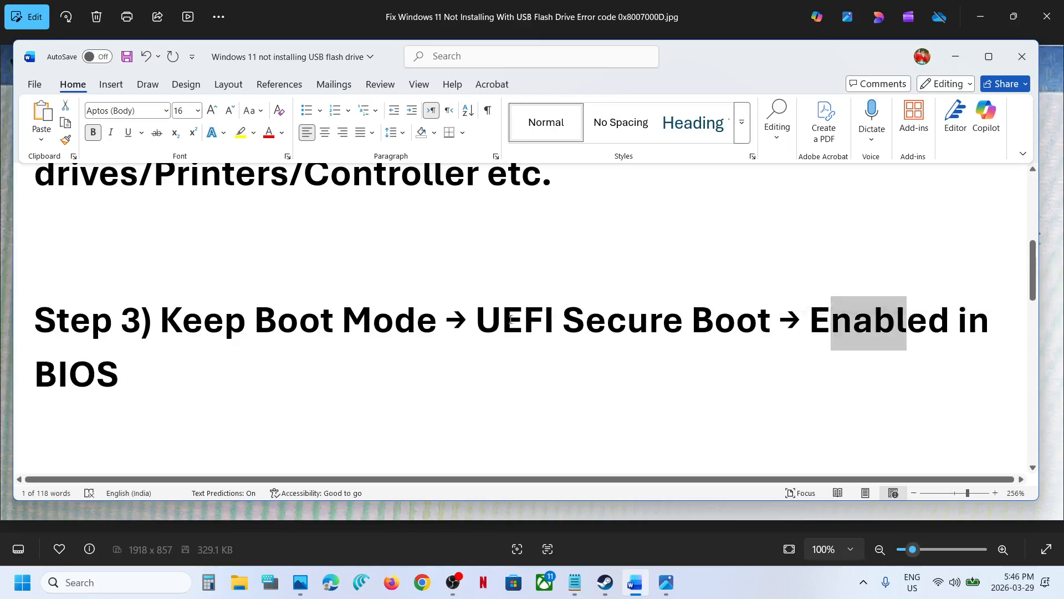
drag(468, 326, 776, 324)
click(715, 324)
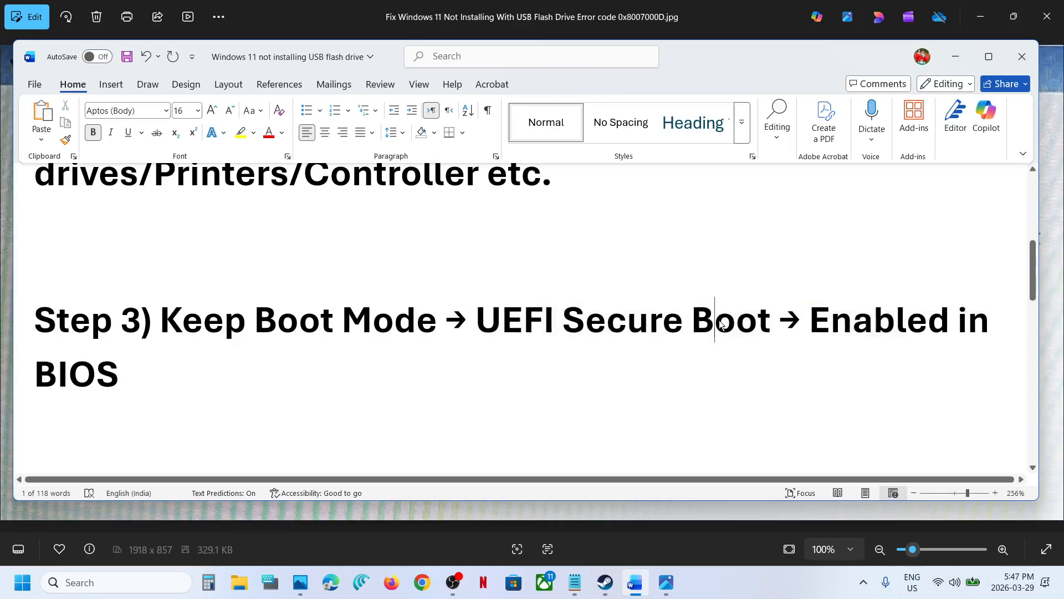
drag(477, 324, 689, 324)
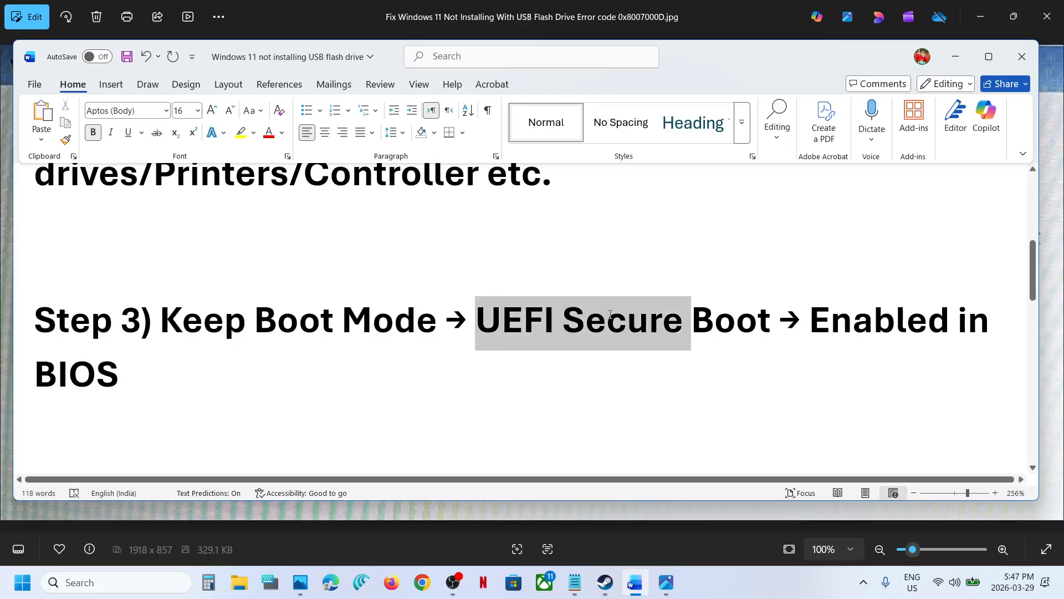
click(608, 321)
drag(277, 320, 902, 326)
click(758, 324)
click(282, 349)
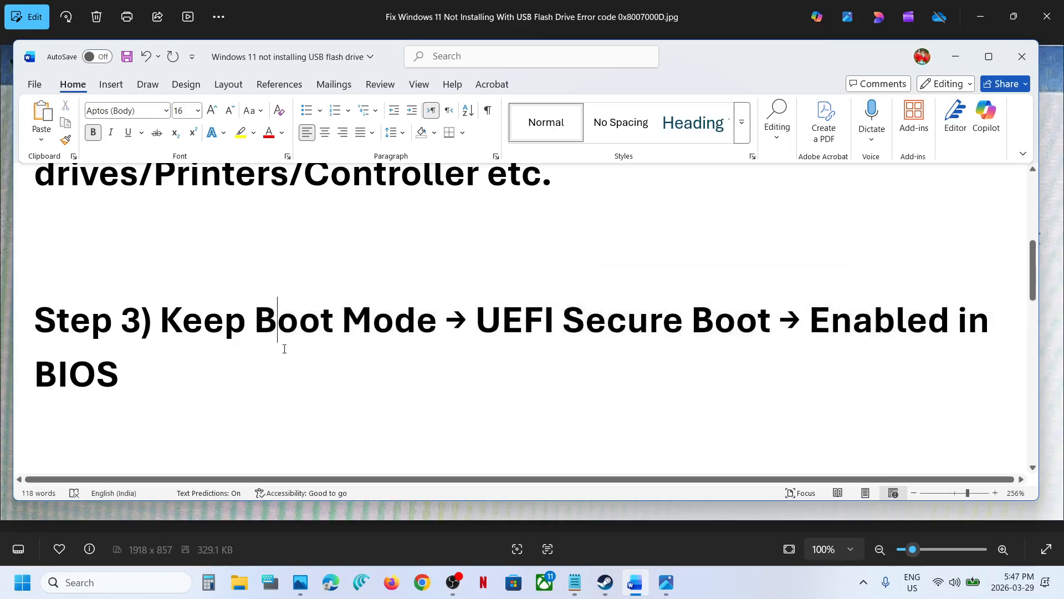
- Read Step 4, highlighting the phrases on MCT, disabling the AV program and third-party apps, and uninstalling anticheat software
scroll(284, 349, down, 3)
scroll(284, 348, down, 2)
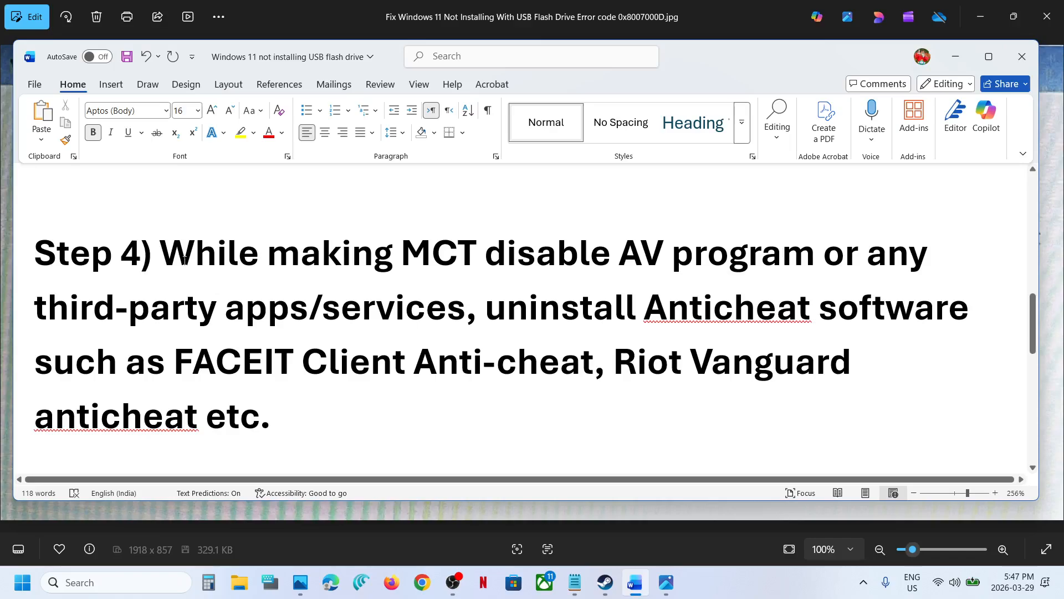
drag(161, 256, 465, 306)
click(581, 256)
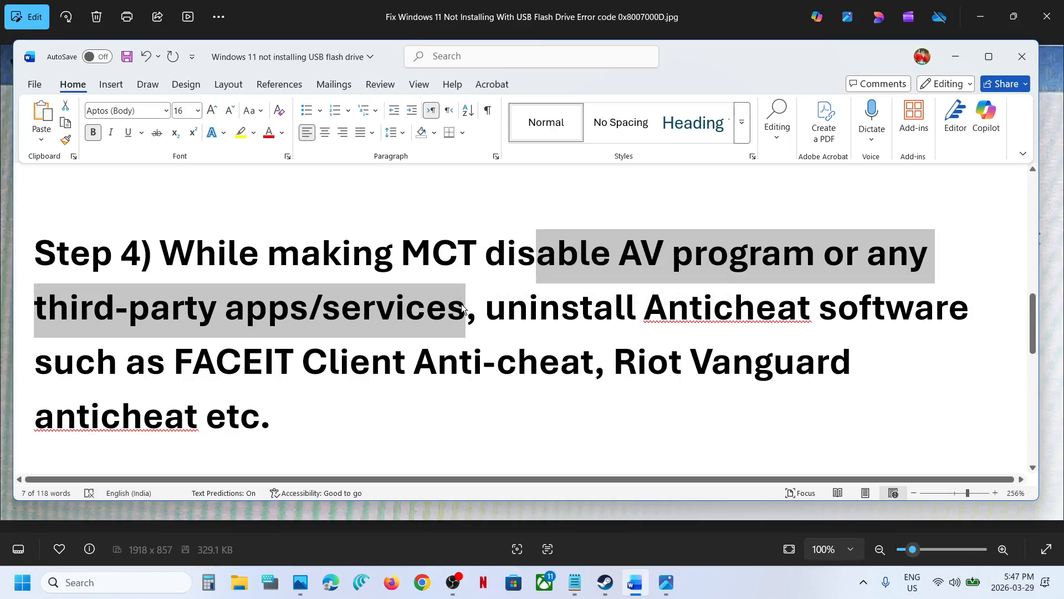
click(463, 308)
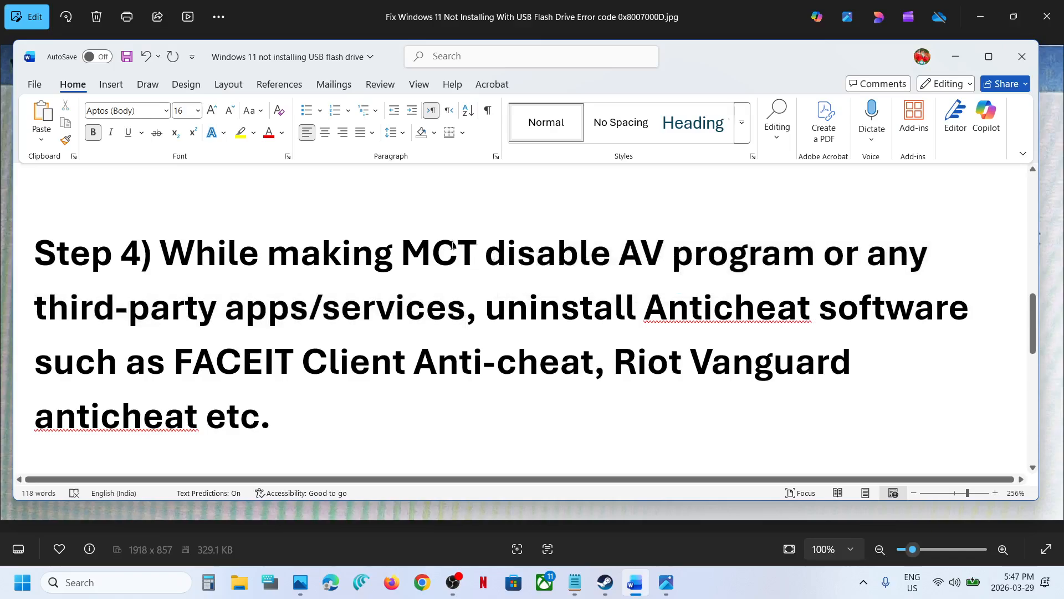
drag(408, 246, 754, 273)
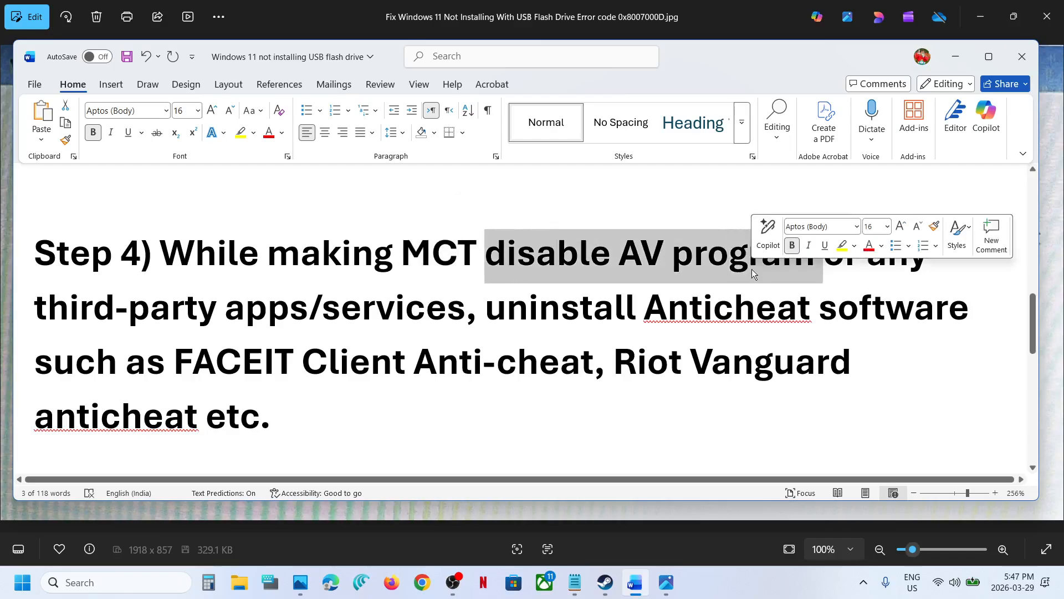
drag(496, 310, 354, 405)
click(336, 410)
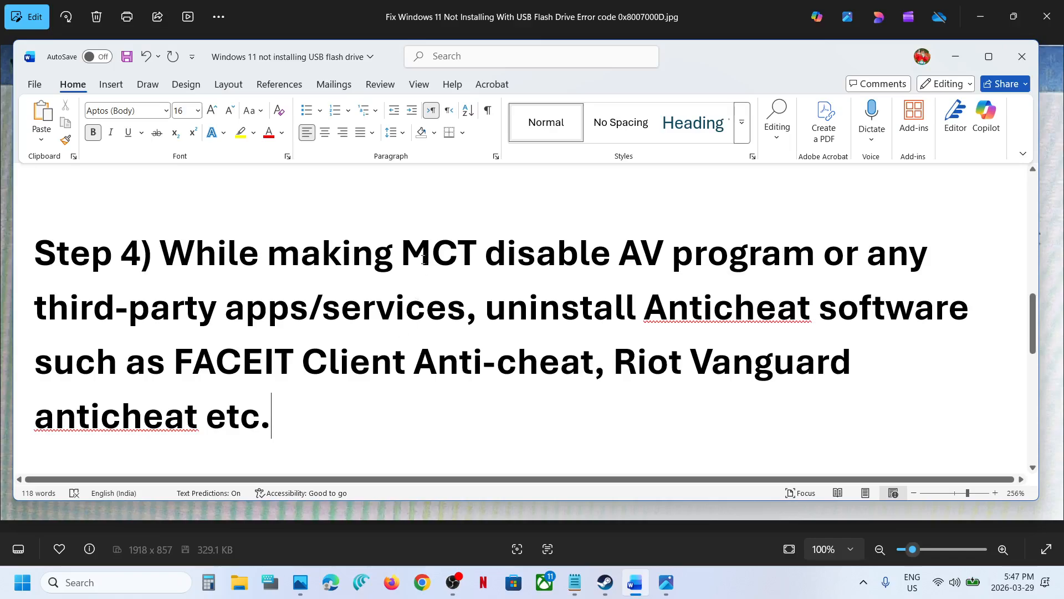
drag(406, 256, 505, 258)
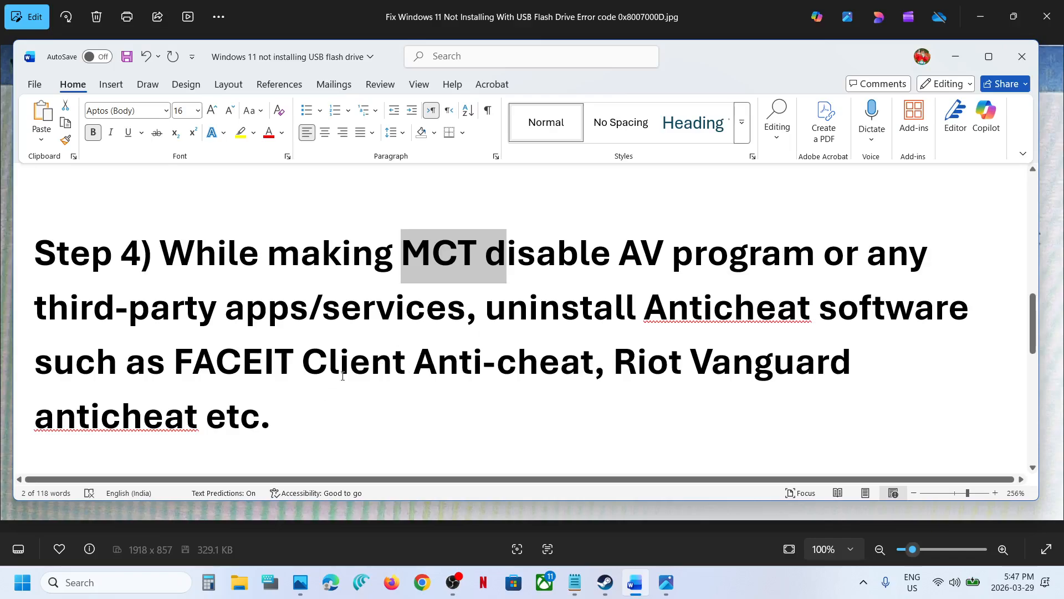
- Read Step 5 on formatting the USB, highlighting the FAT32, NTFS and "create MCT again" phrases
scroll(362, 388, down, 5)
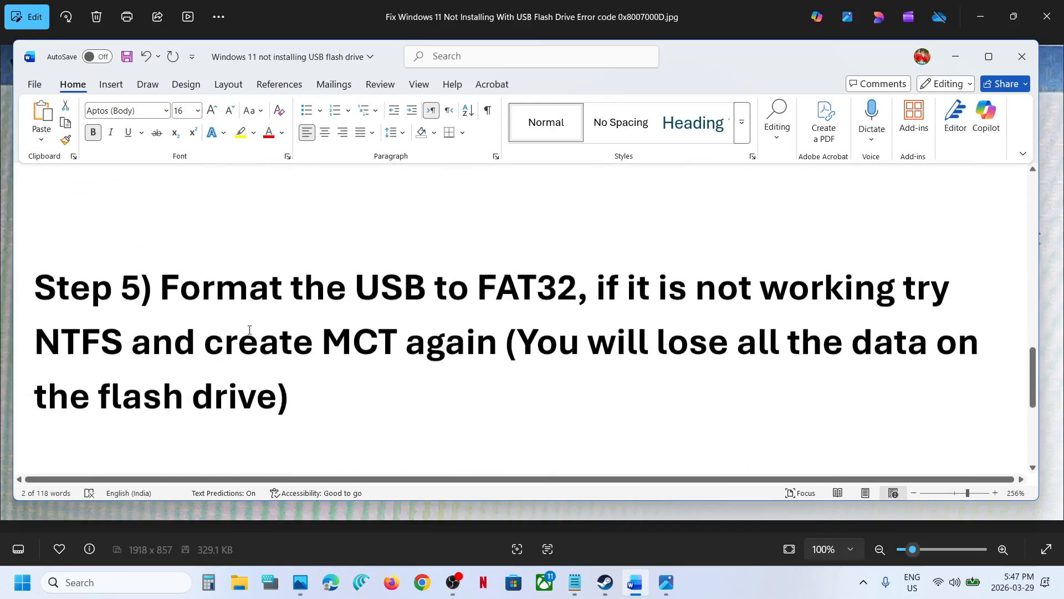
drag(224, 310, 537, 311)
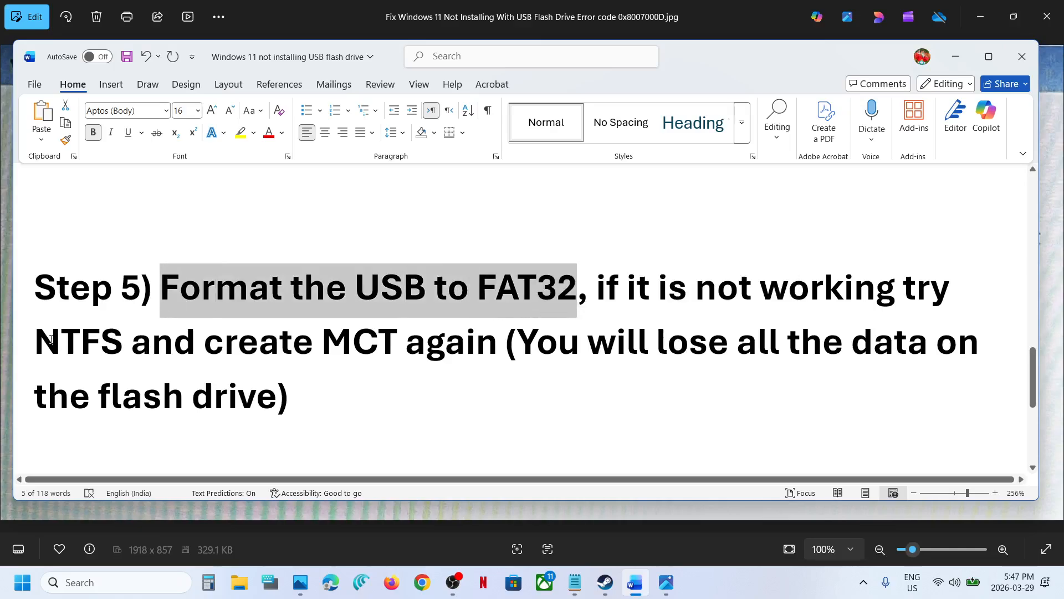
drag(51, 339, 131, 340)
drag(204, 346, 437, 355)
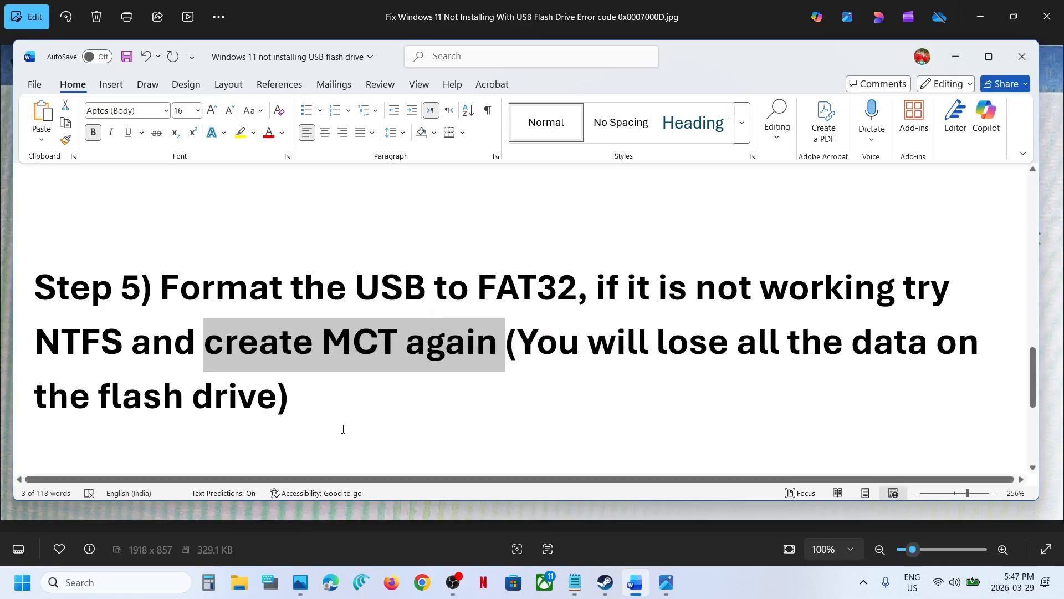
- Switch to File Explorer and open the Format dialog for the MY STUFF (D:) drive in This PC
click(238, 582)
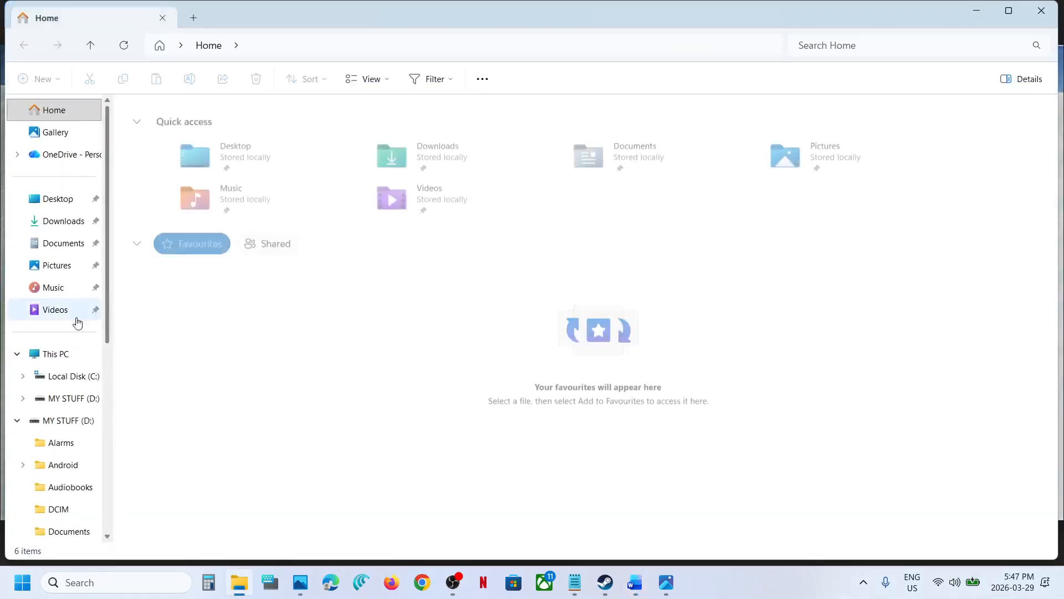
click(62, 353)
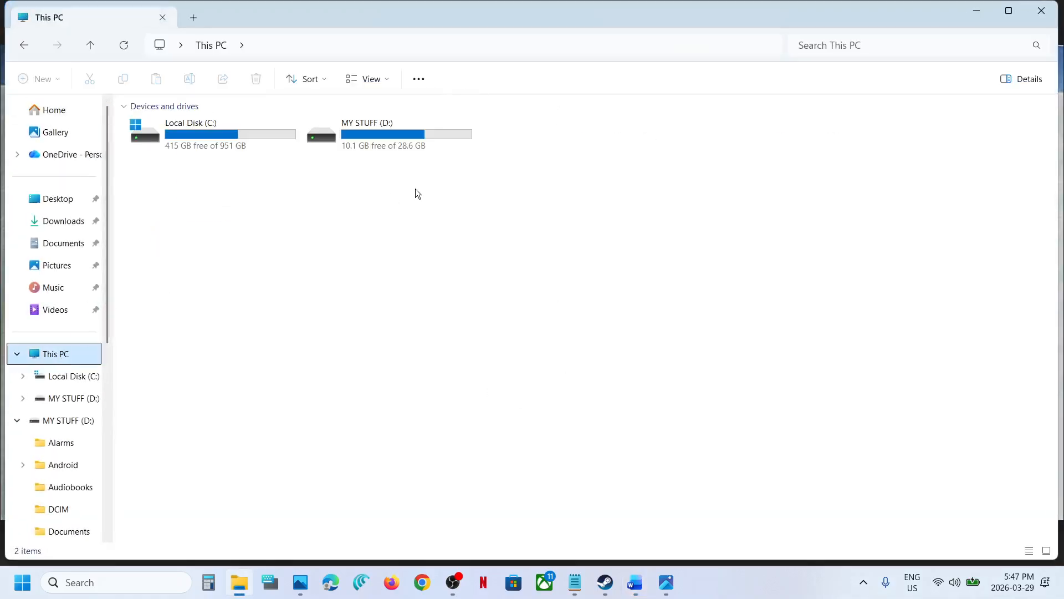
right_click(389, 145)
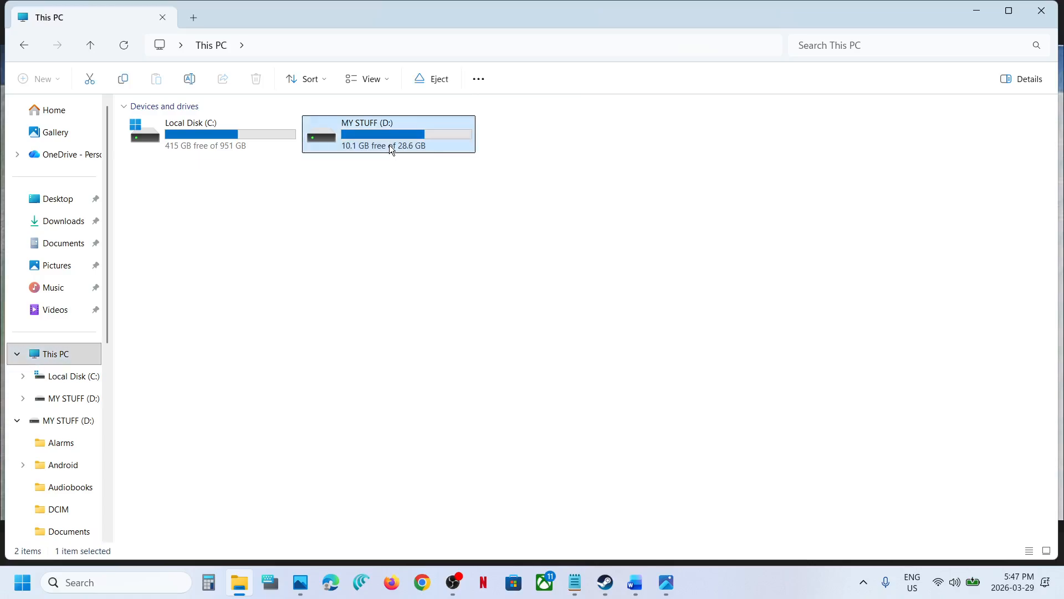
click(326, 208)
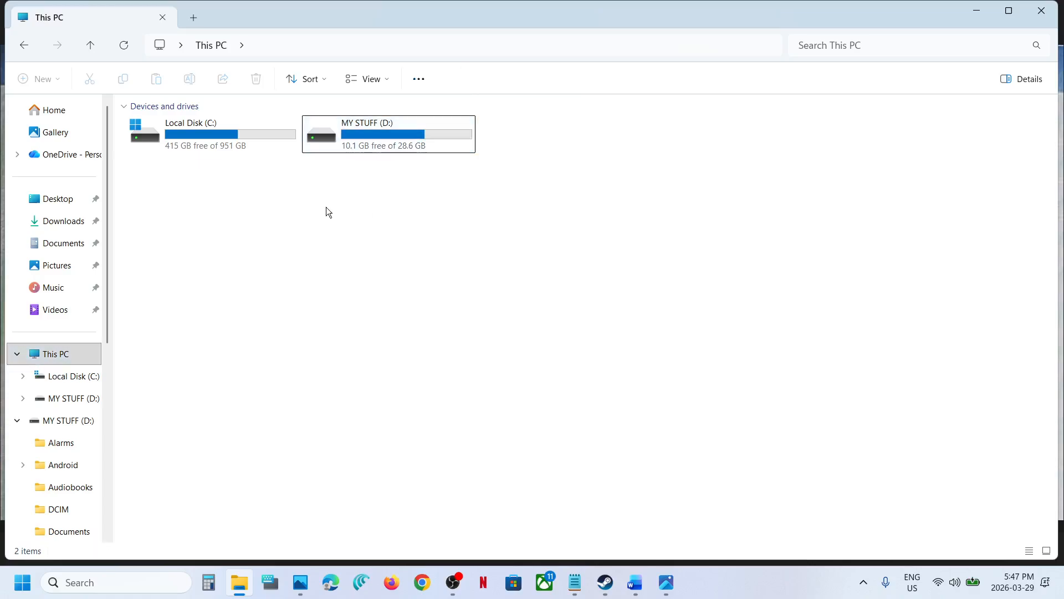
right_click(365, 145)
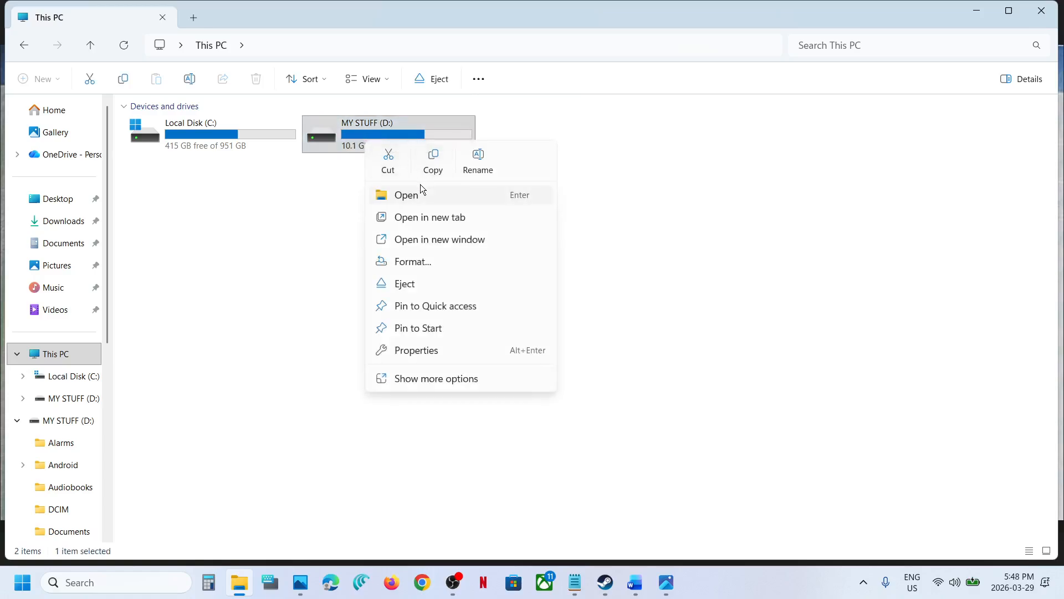
click(413, 262)
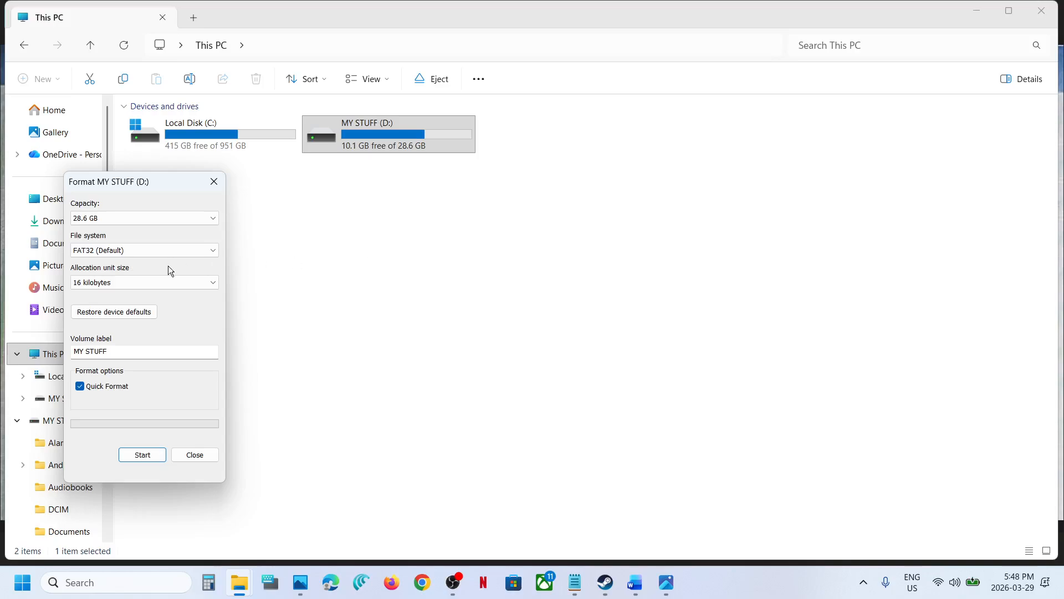
- Quick-format the MY STUFF (D:) flash drive with the FAT32 file system and close the Format dialog
click(113, 250)
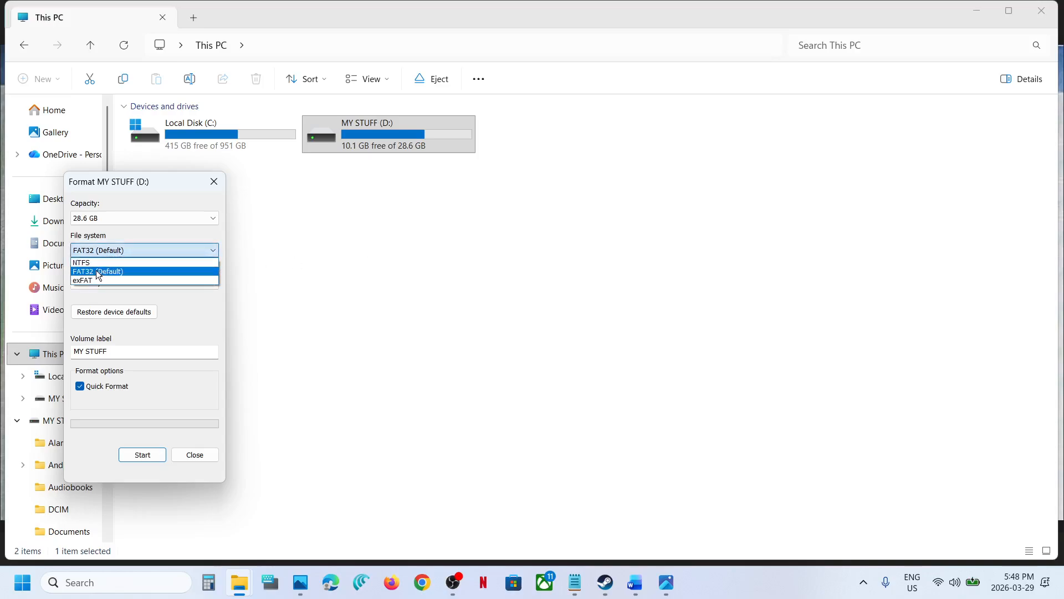
click(95, 270)
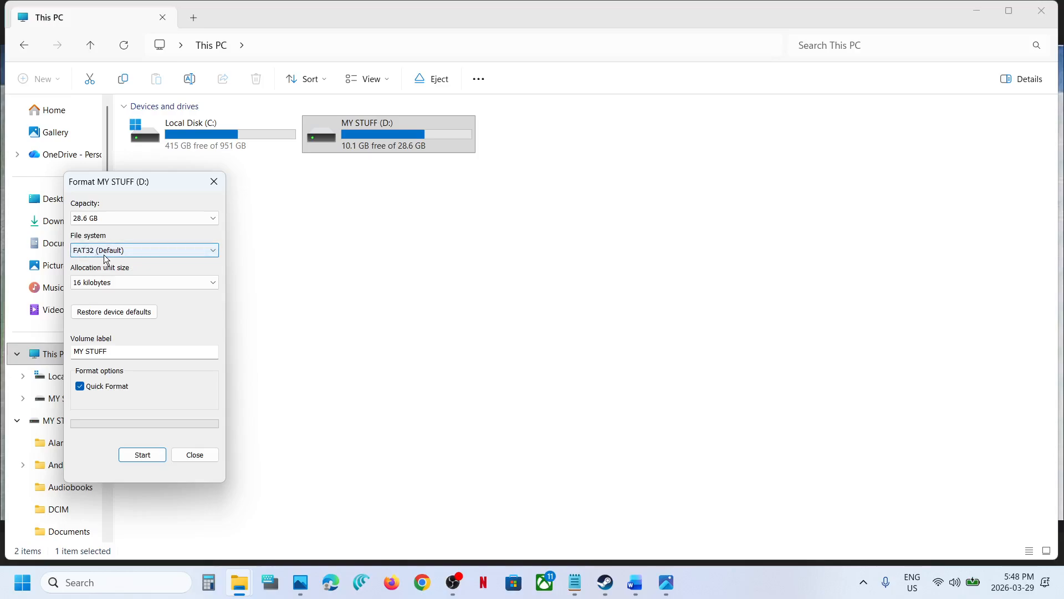
click(142, 455)
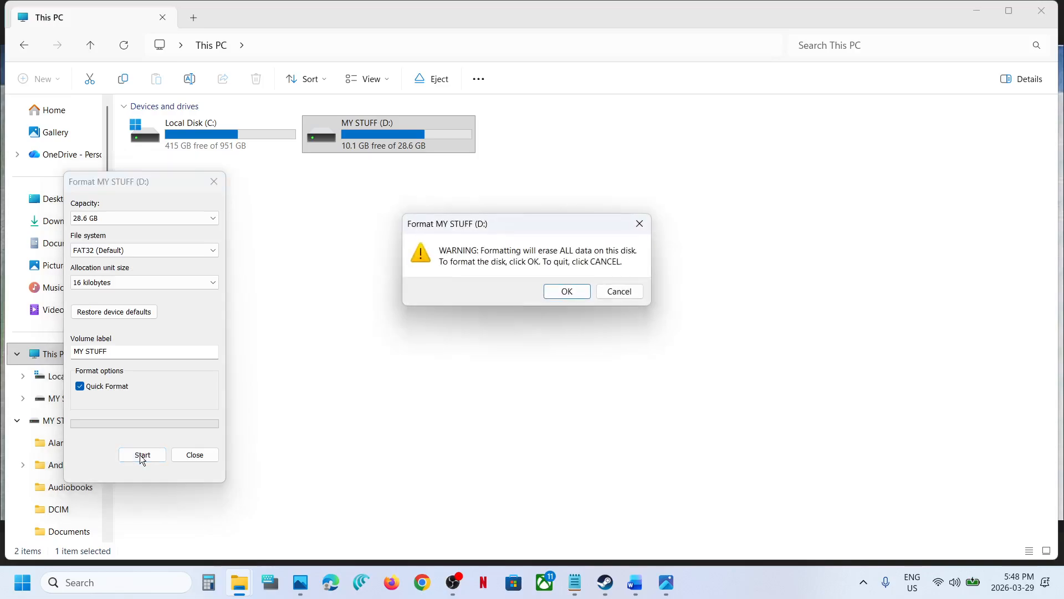
click(567, 291)
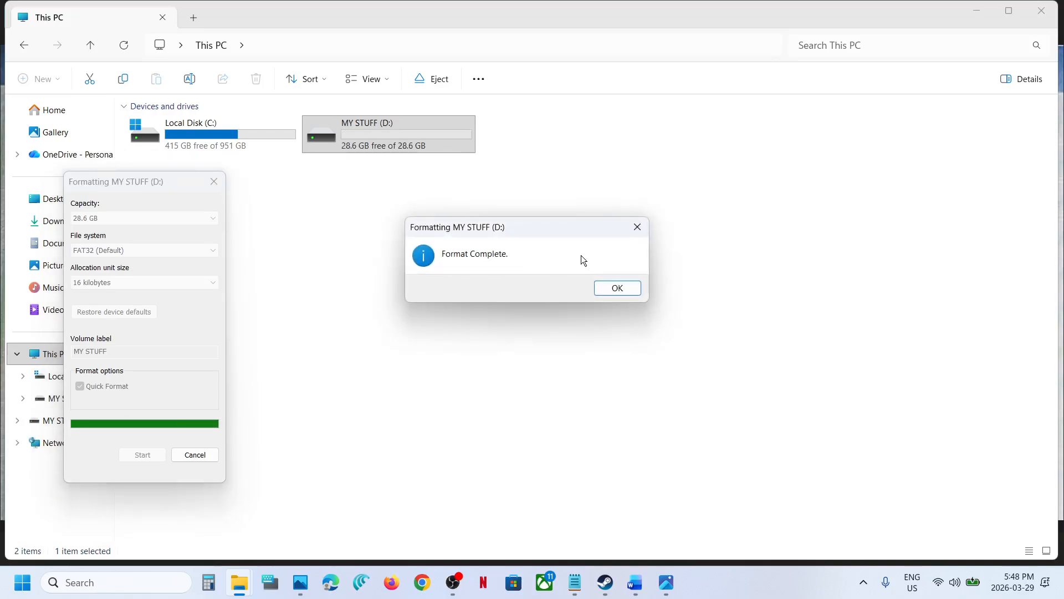
click(617, 288)
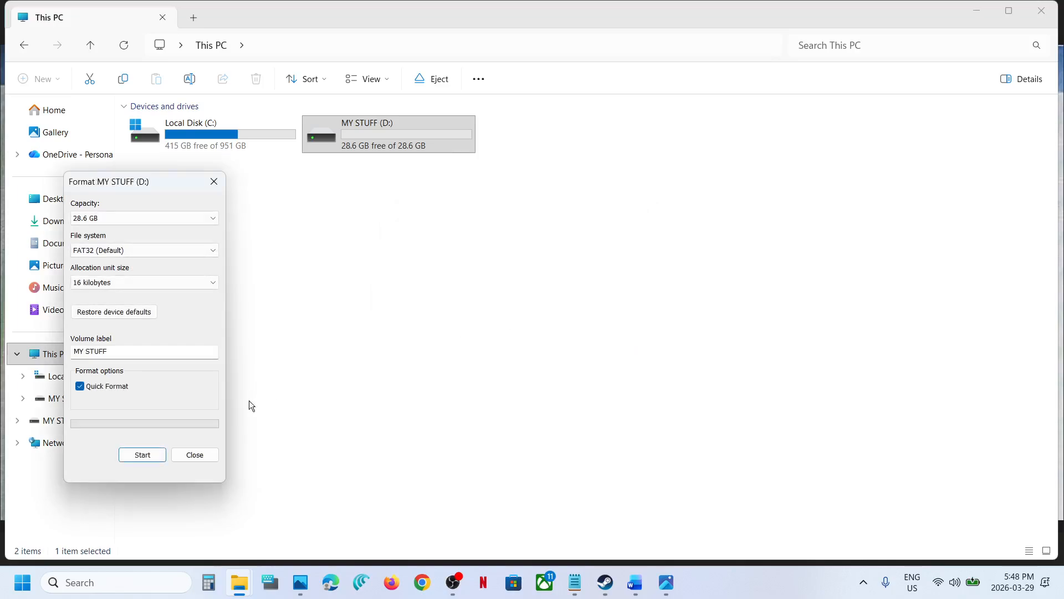
click(197, 455)
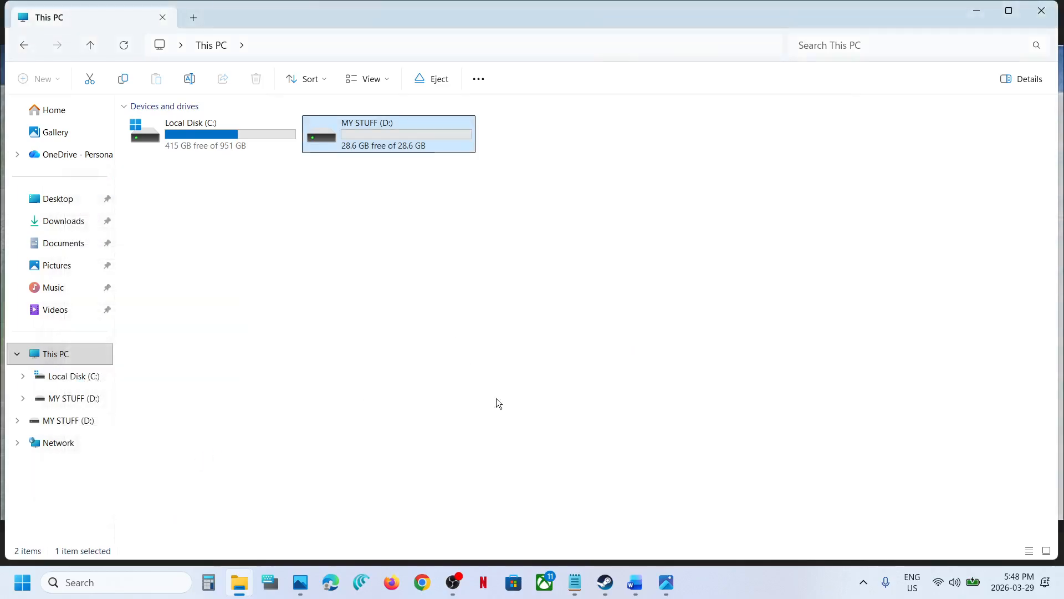
- Switch to Word to recheck the Step 5 formatting instructions, and return to File Explorer
click(644, 585)
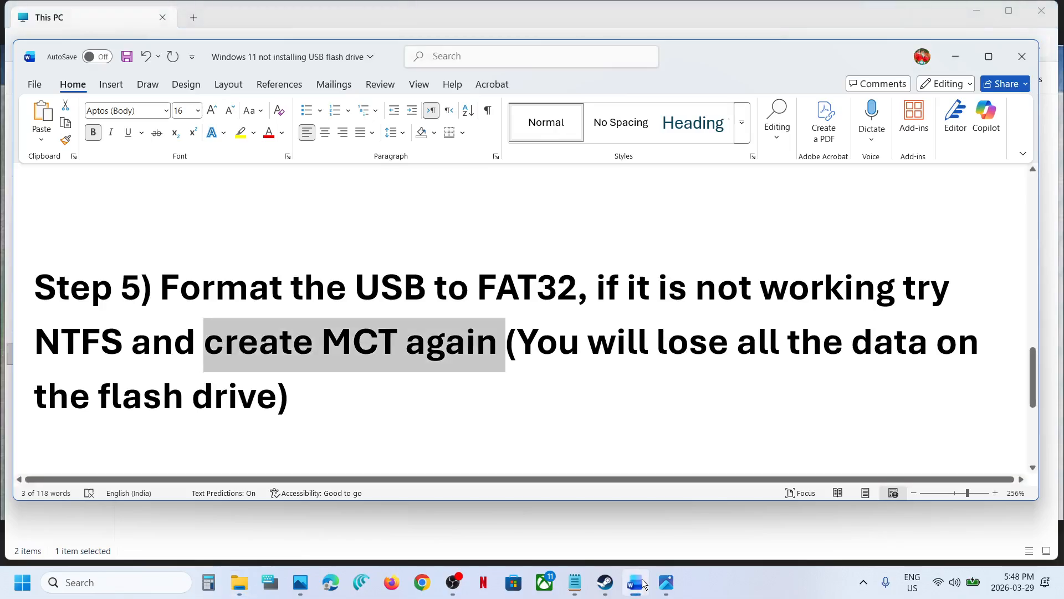
click(643, 584)
click(644, 584)
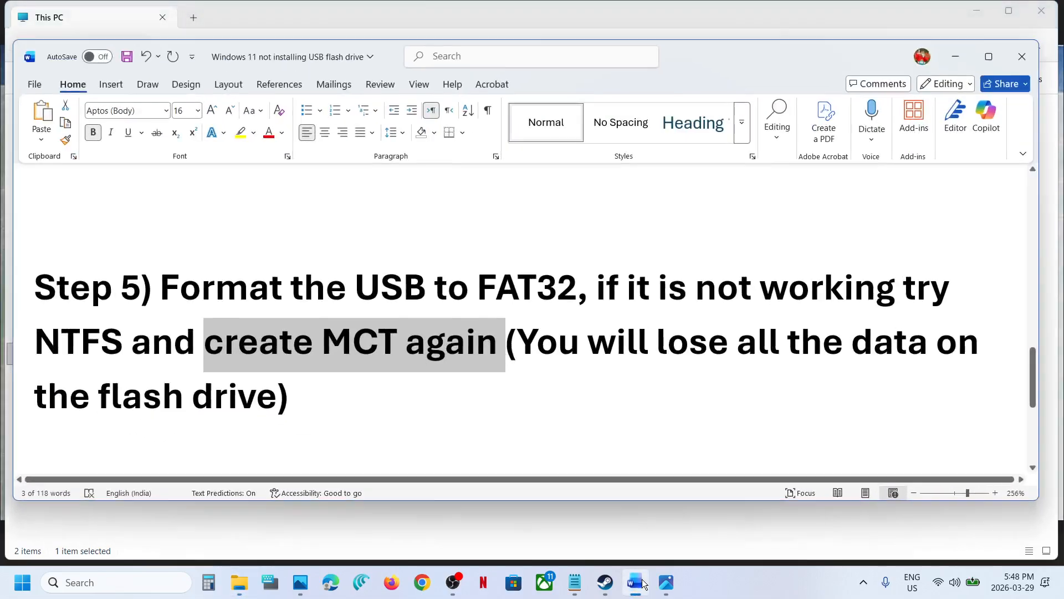
click(644, 585)
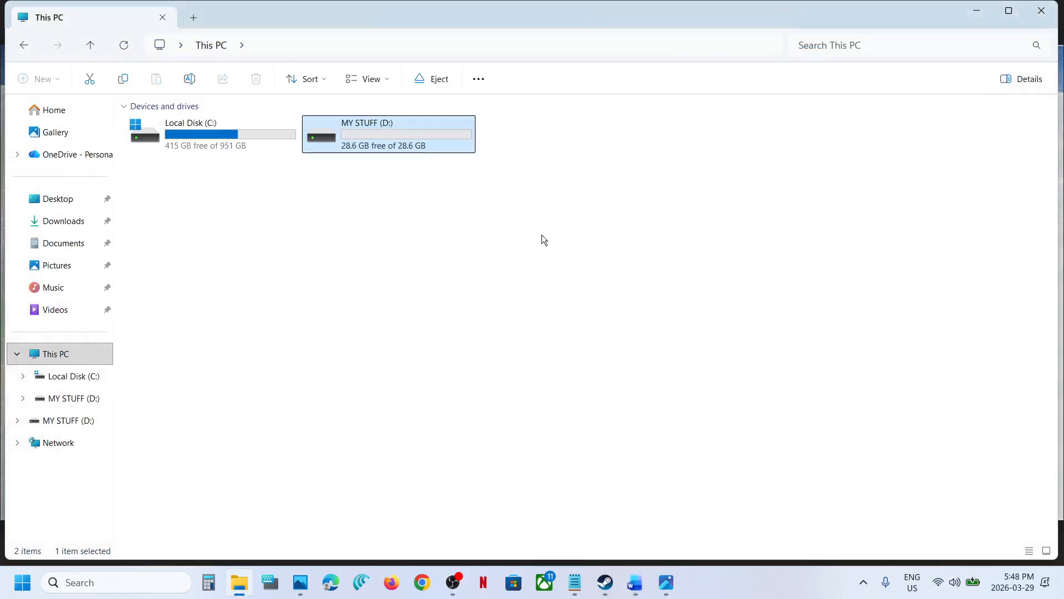
- Choose NTFS as the file system in the MY STUFF (D:) Format dialog, and close it without formatting
right_click(394, 143)
click(458, 263)
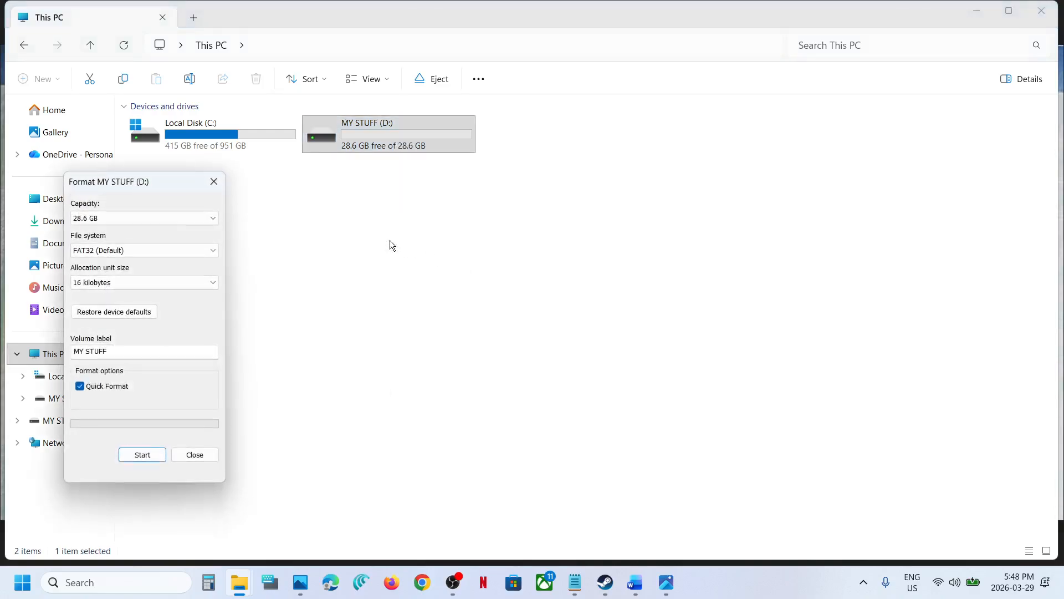
click(132, 249)
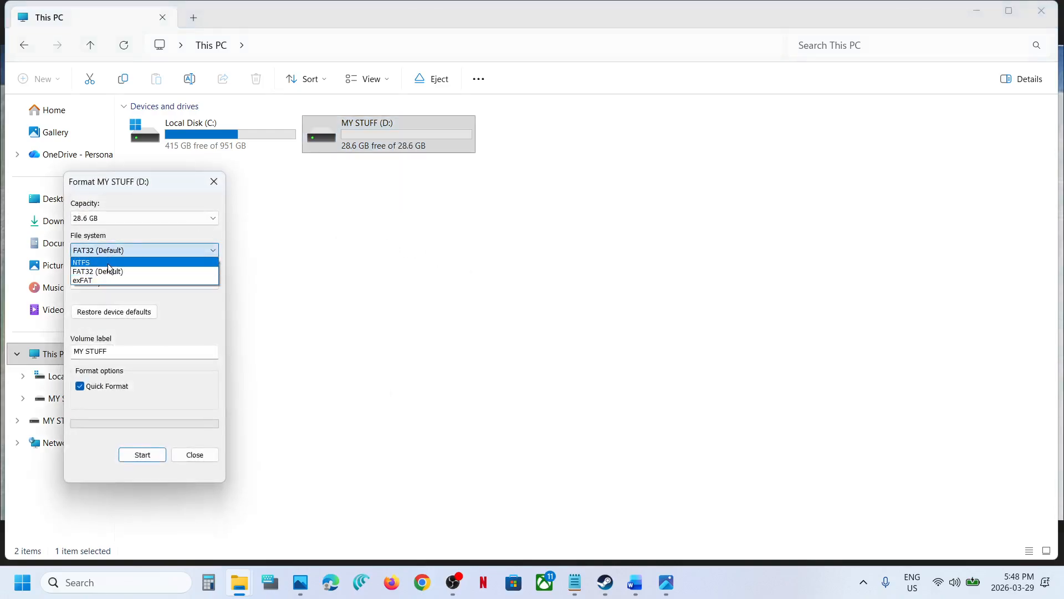
click(108, 264)
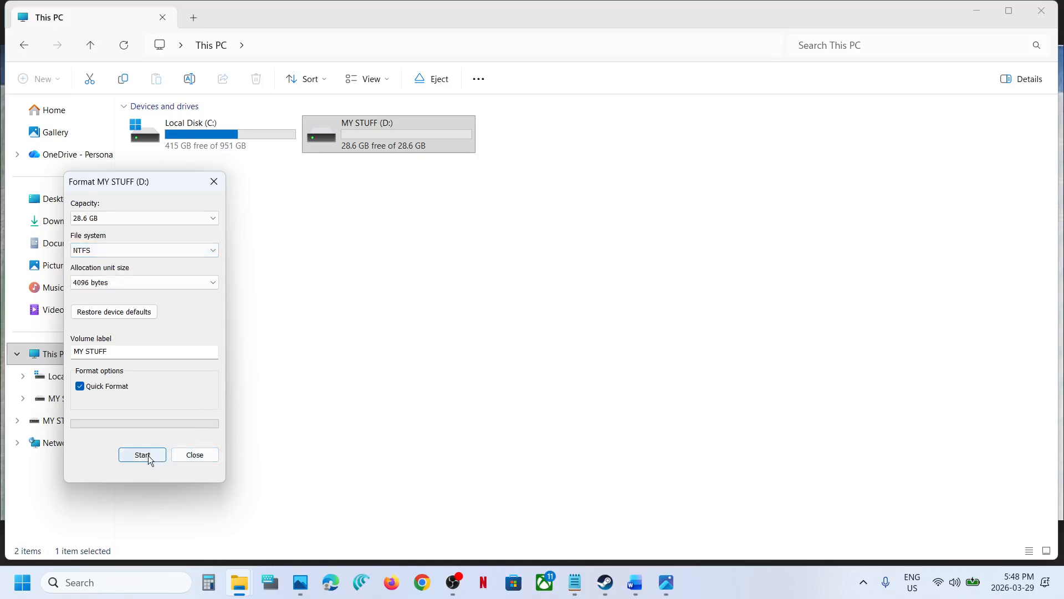
click(195, 454)
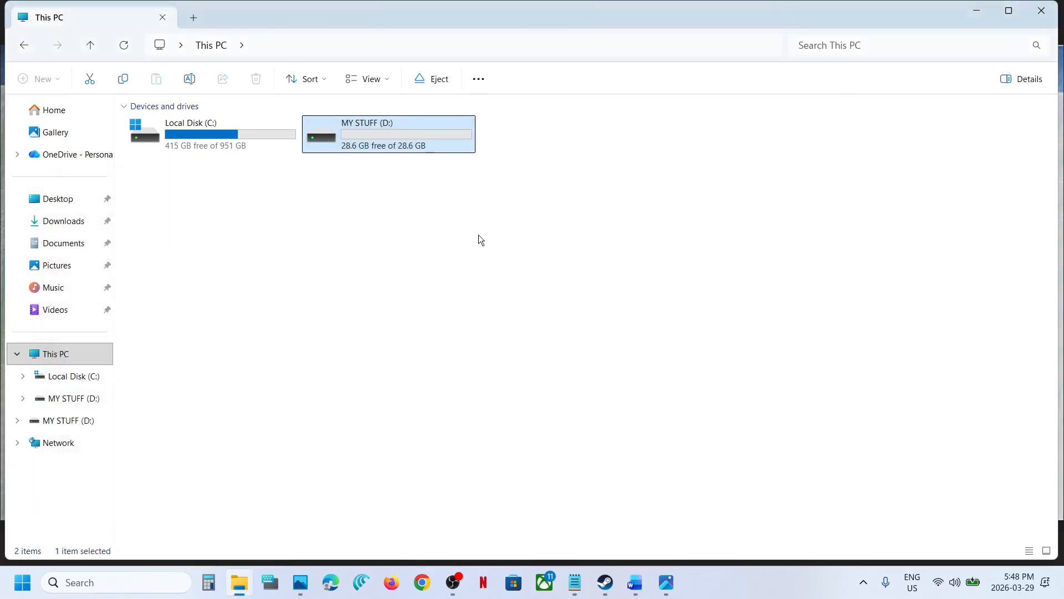
- Switch to Word and read Step 6, highlighting "Use Rufus" and the word "Rufus"
click(634, 582)
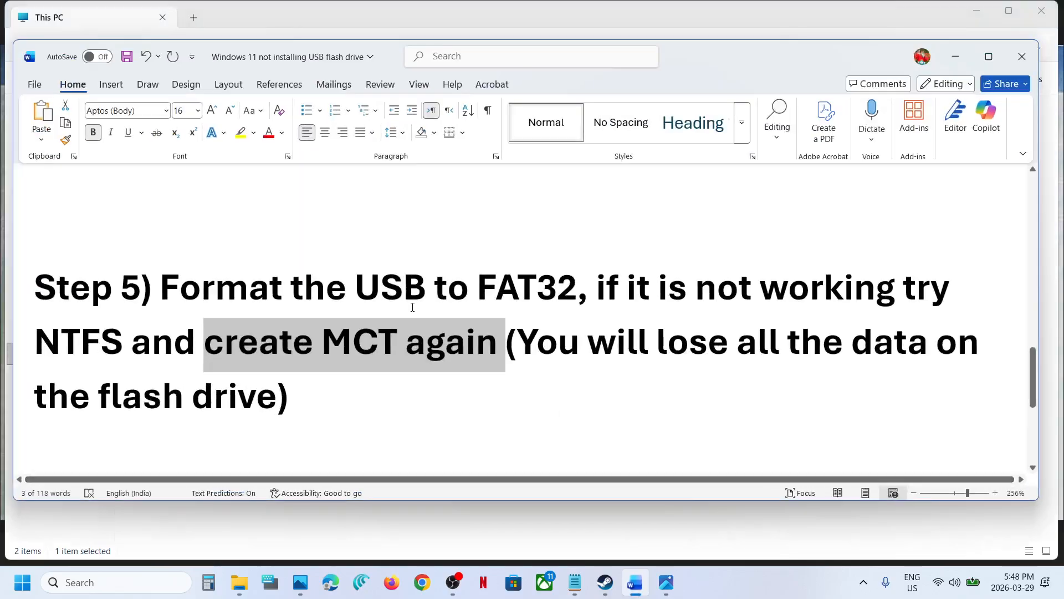
scroll(412, 307, down, 3)
drag(162, 354, 368, 351)
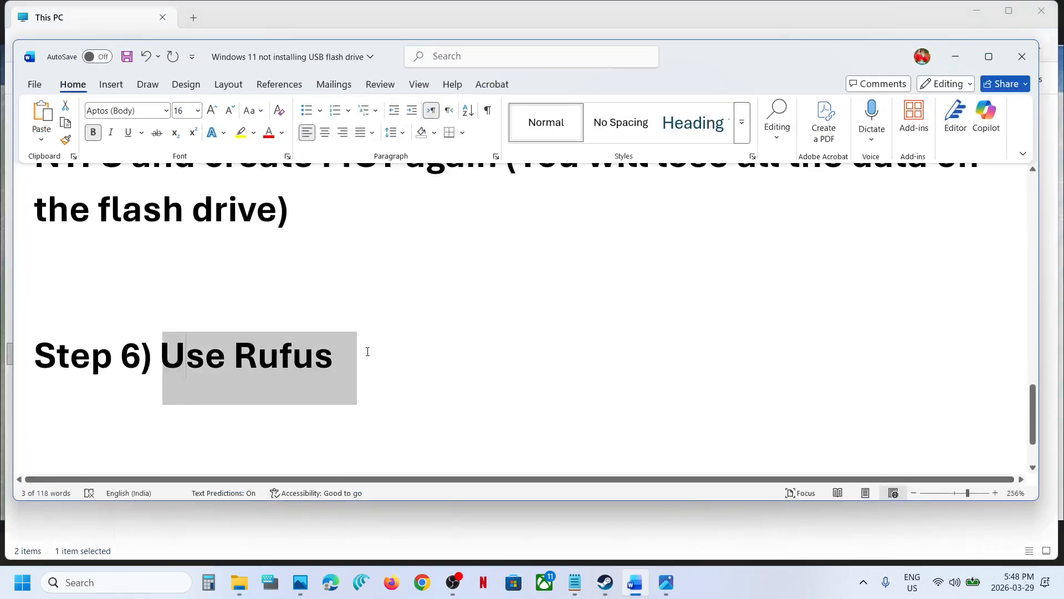
click(309, 370)
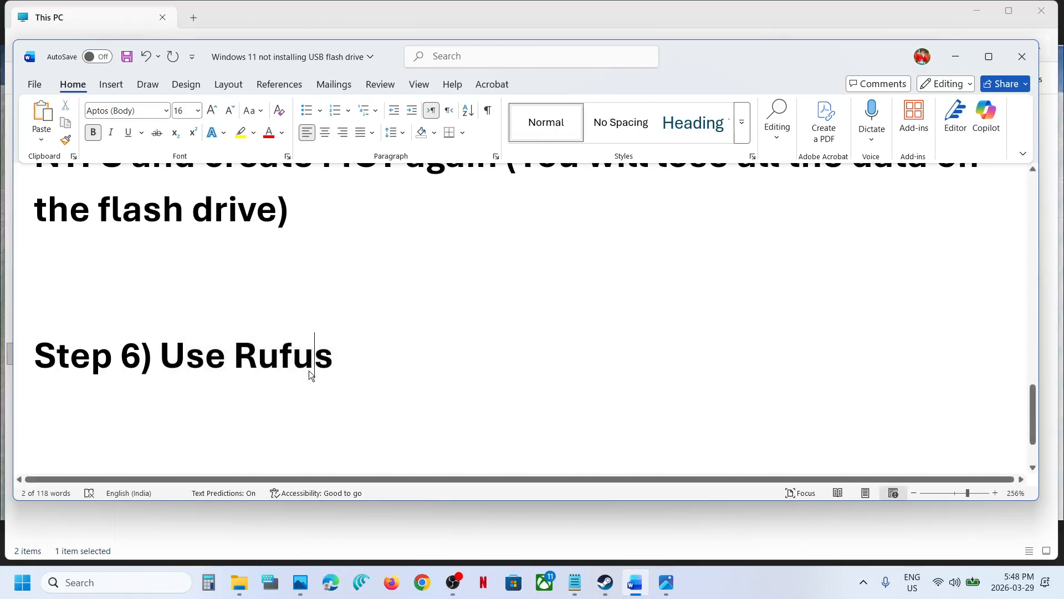
double_click(308, 371)
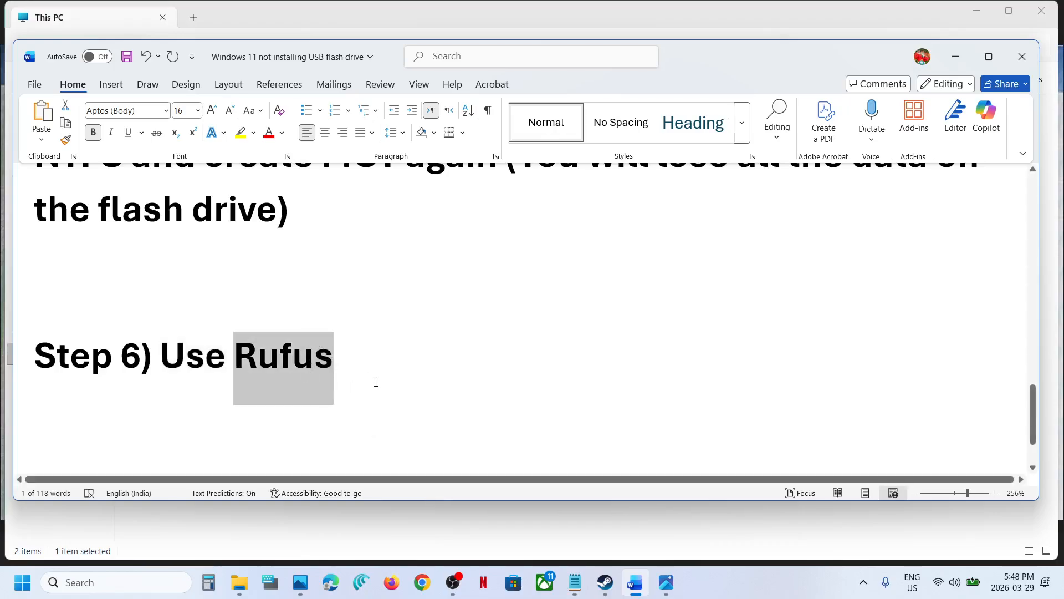
- View the Rufus search results in Chrome, rechecking Steps 6 and 7 in the Word document
click(422, 582)
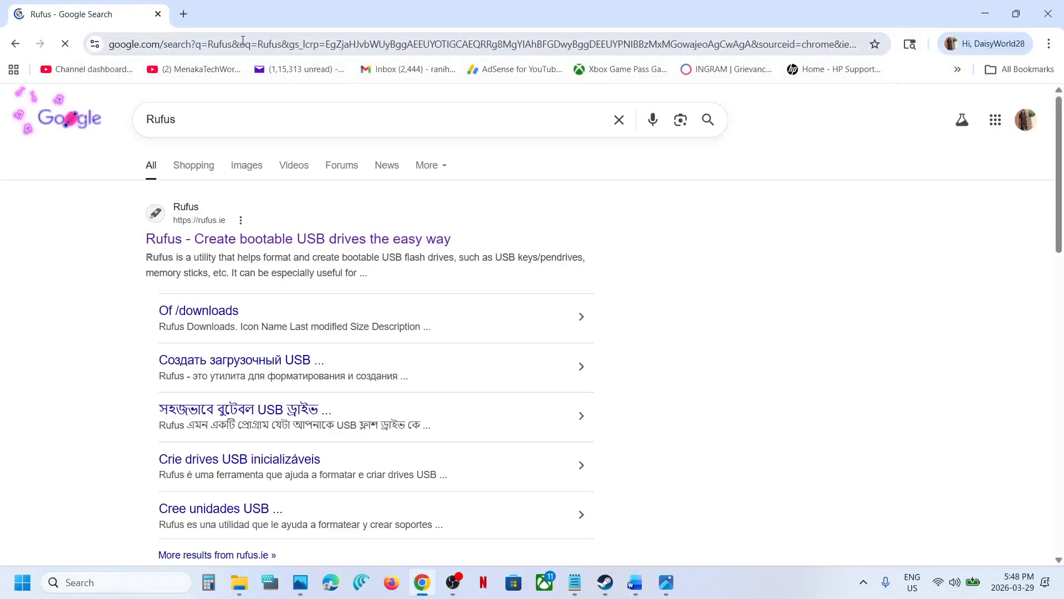
key(alt+Tab)
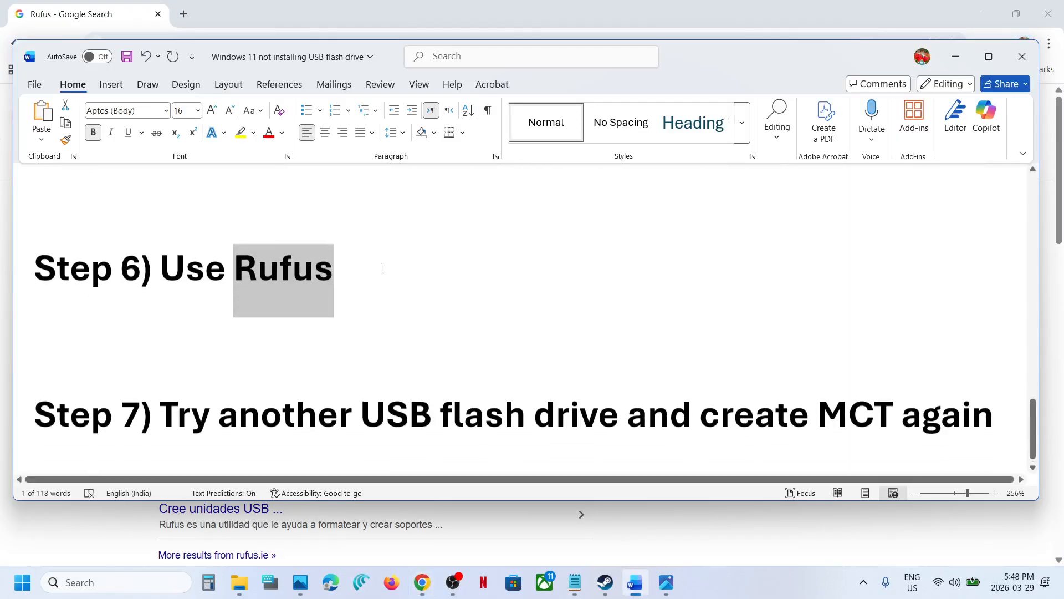
scroll(383, 269, up, 3)
click(242, 5)
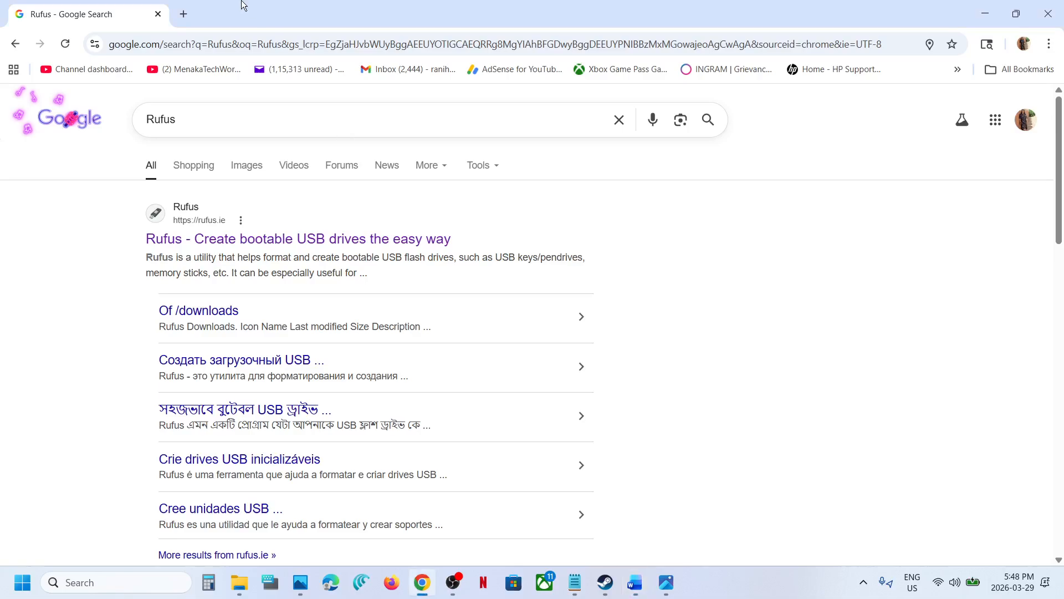
- Search for "media creation tool windows 11" in a new tab and open Microsoft's Download Windows 11 page
click(186, 13)
text(media)
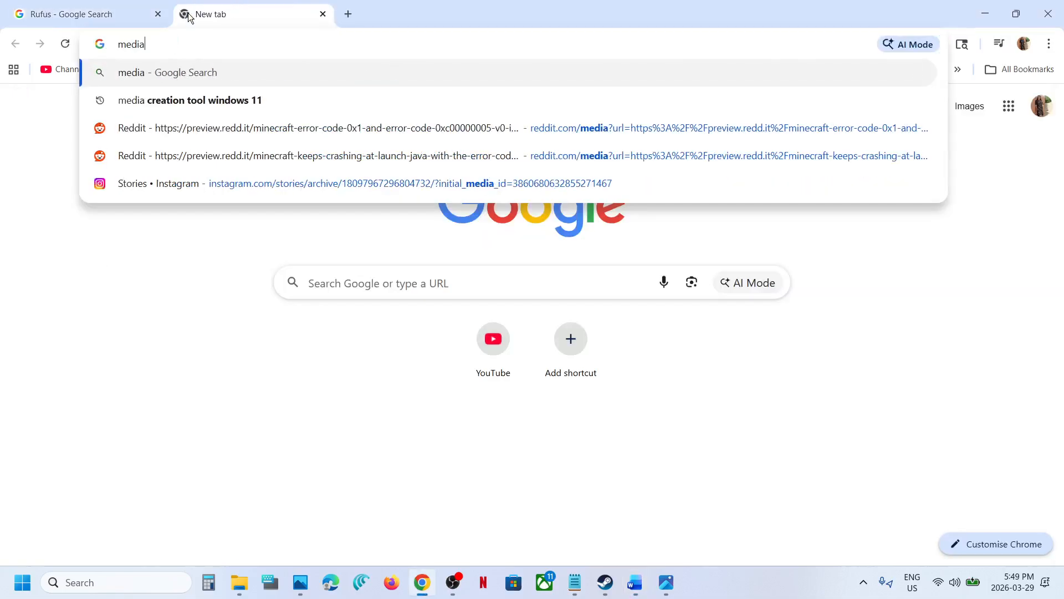
click(188, 95)
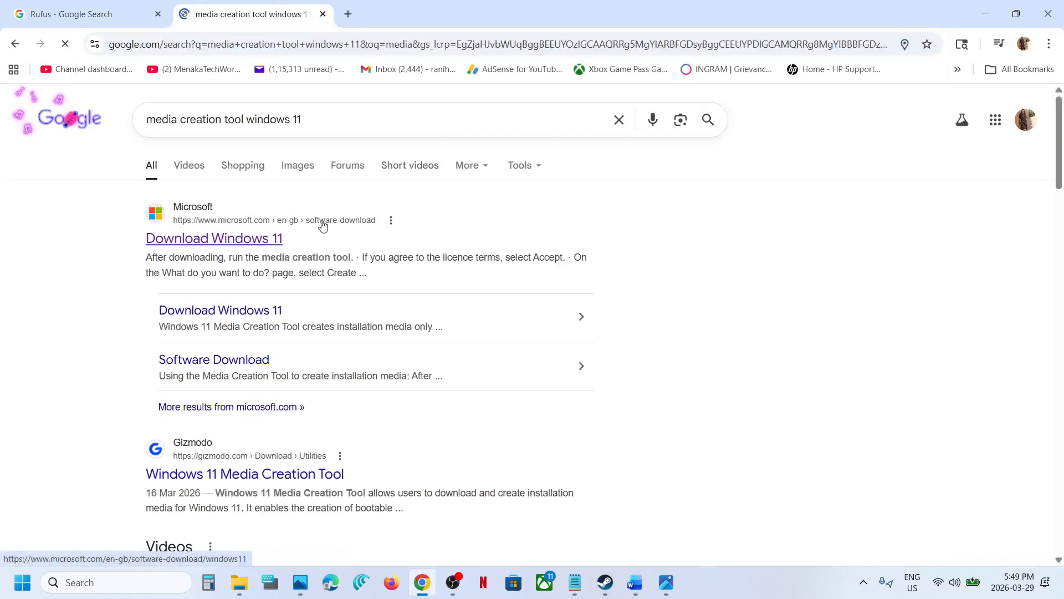
click(220, 240)
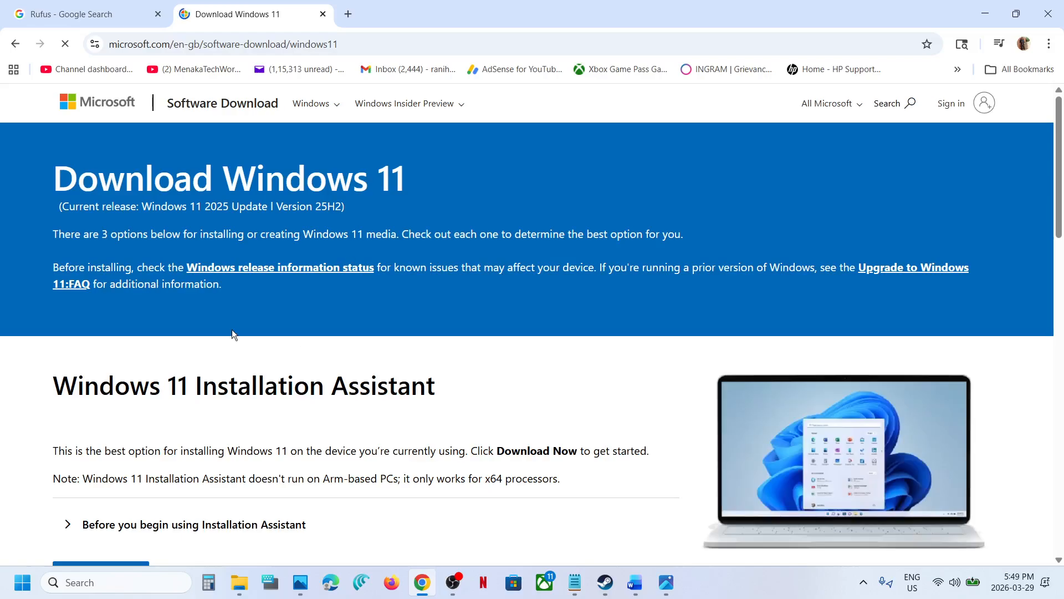
- Download the media creation tool from the Create Windows 11 Installation Media section
scroll(231, 329, down, 5)
scroll(232, 334, down, 4)
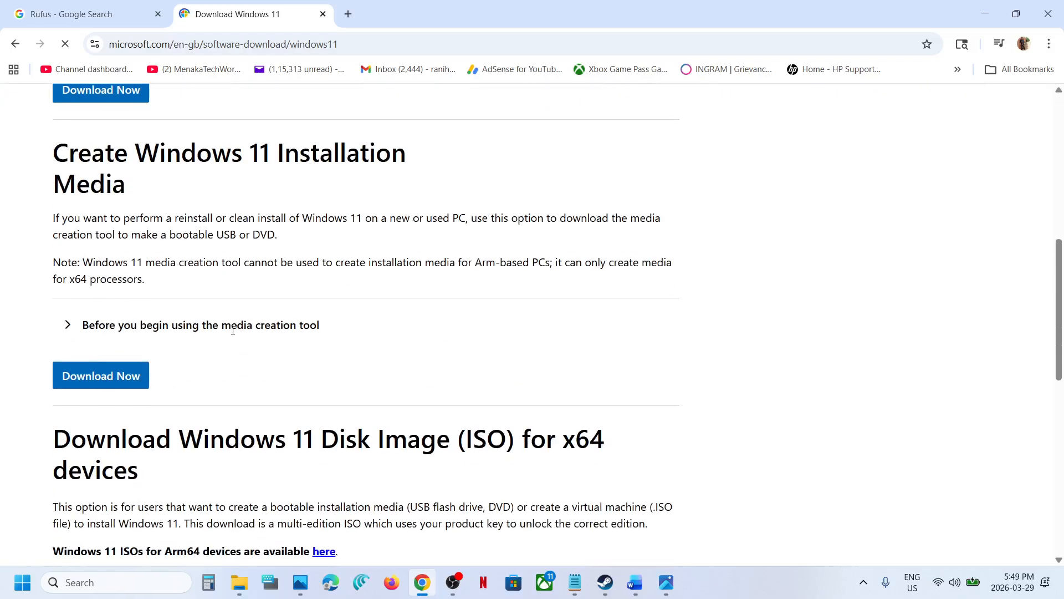
click(87, 375)
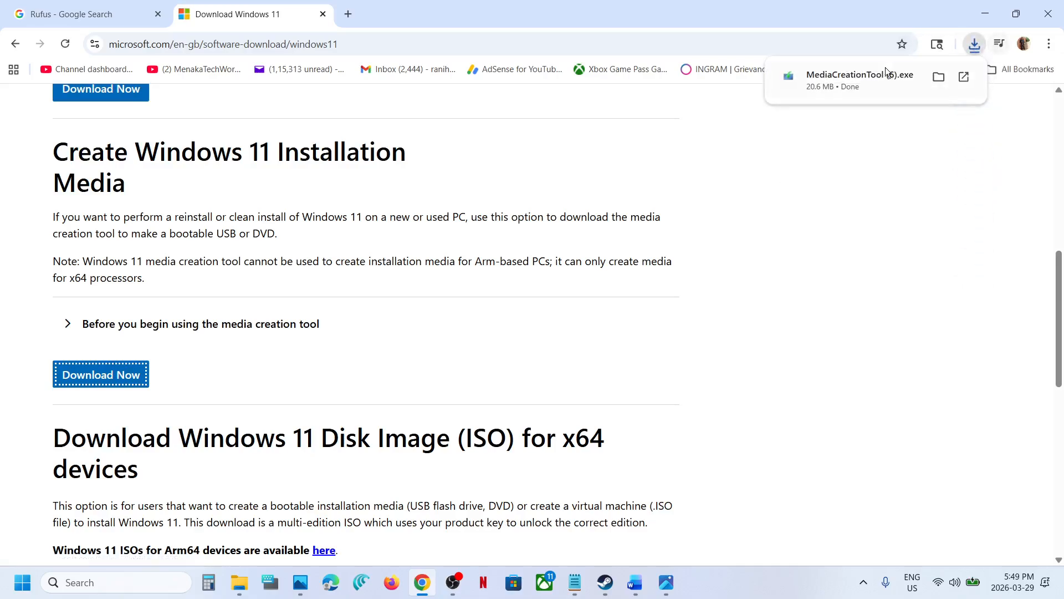
- Switch to Photos and view the Media Creation Tool walkthrough screenshots in order, from 1.png through 7.png
click(667, 580)
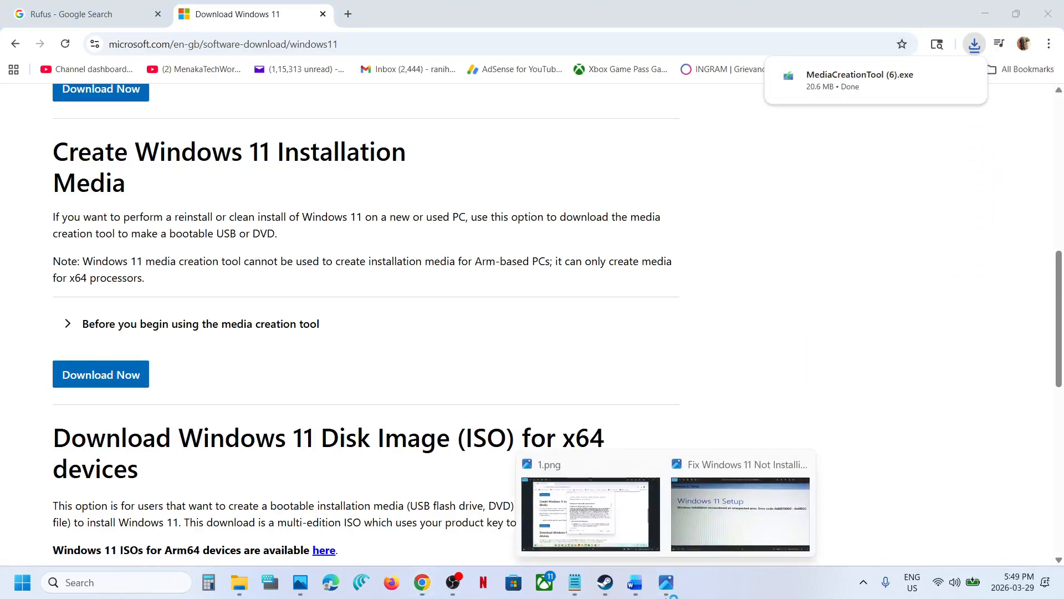
click(621, 514)
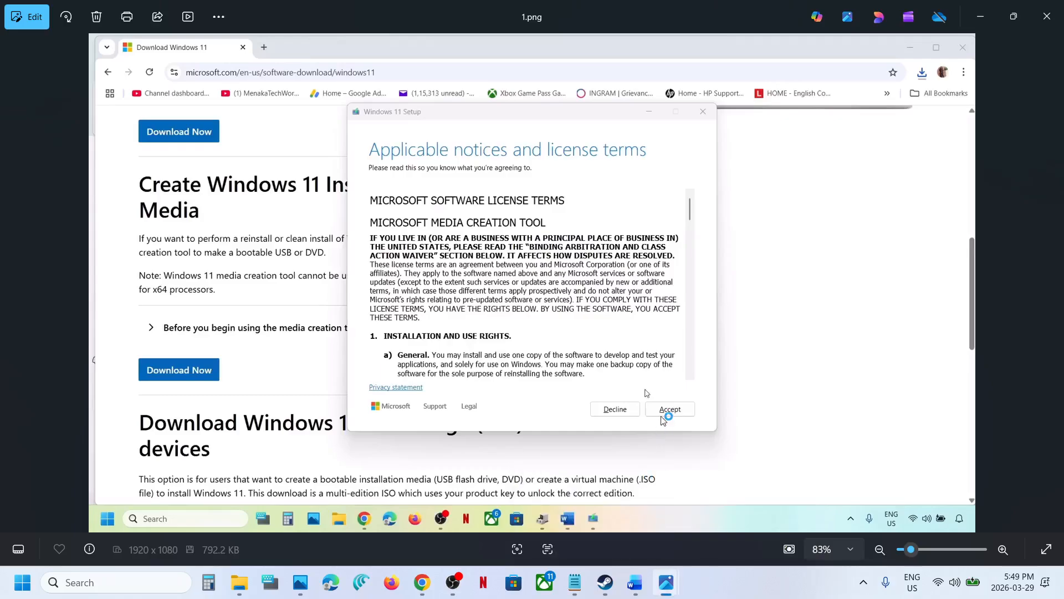
key(Right)
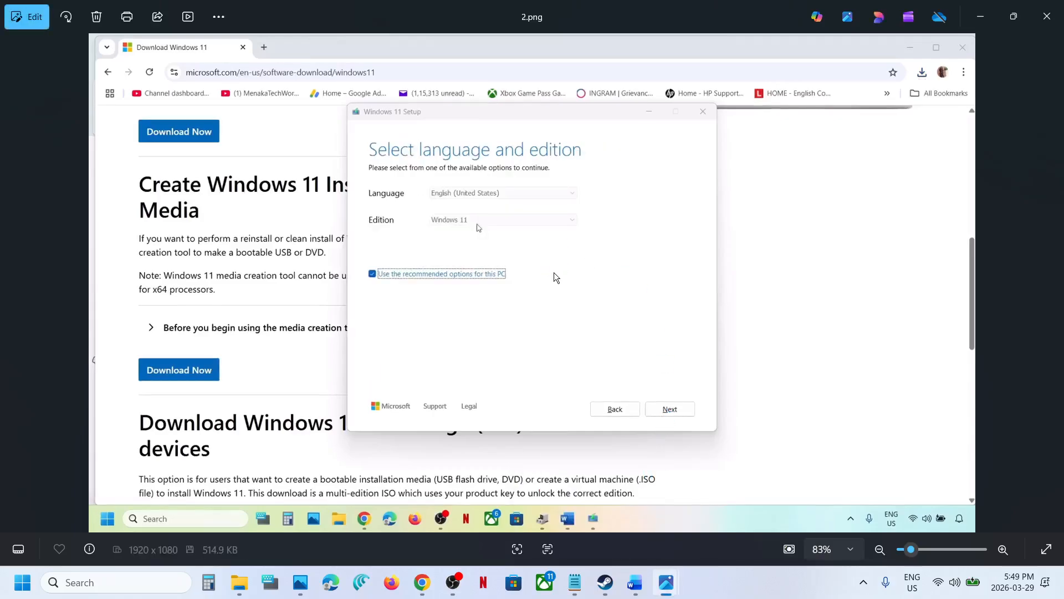
key(Right)
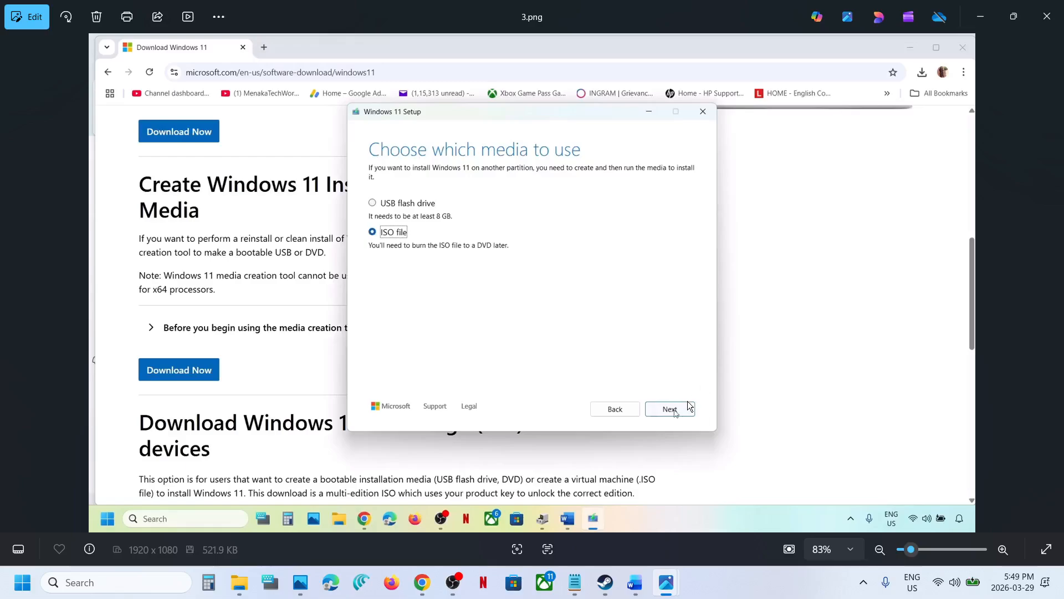
key(Right)
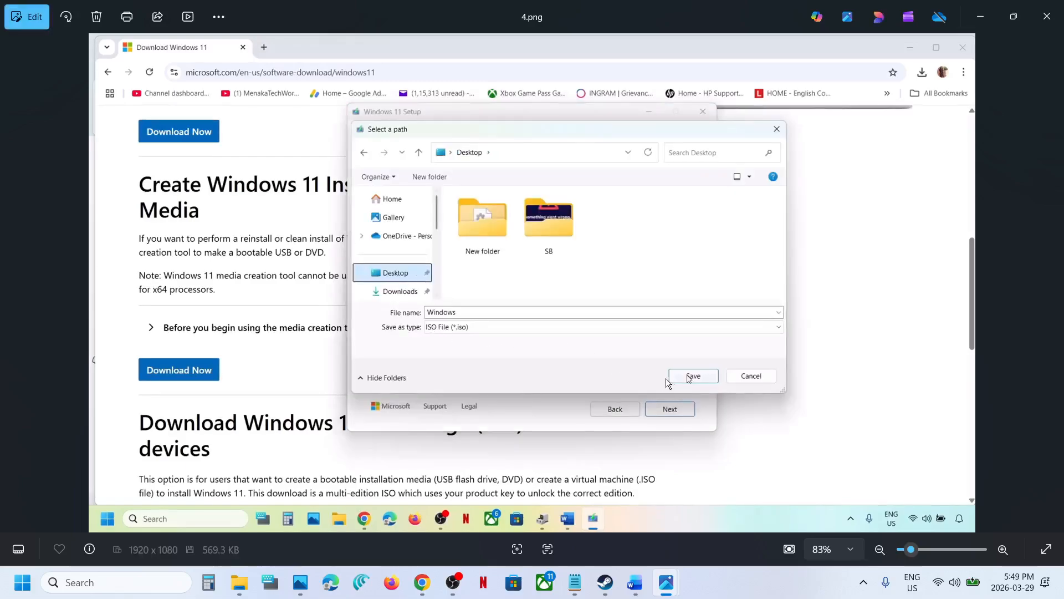
key(Right)
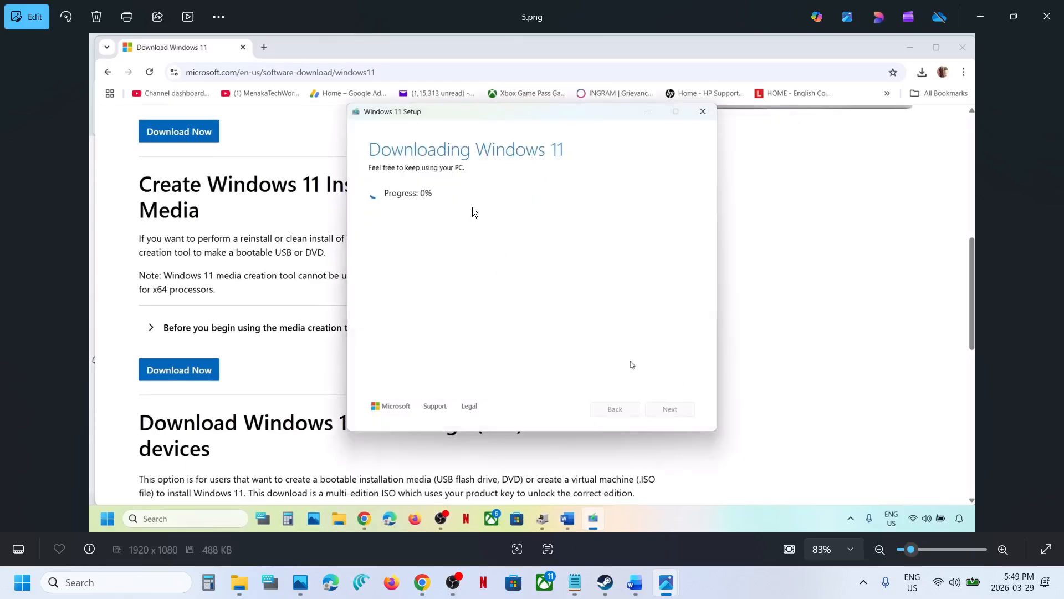
key(Right)
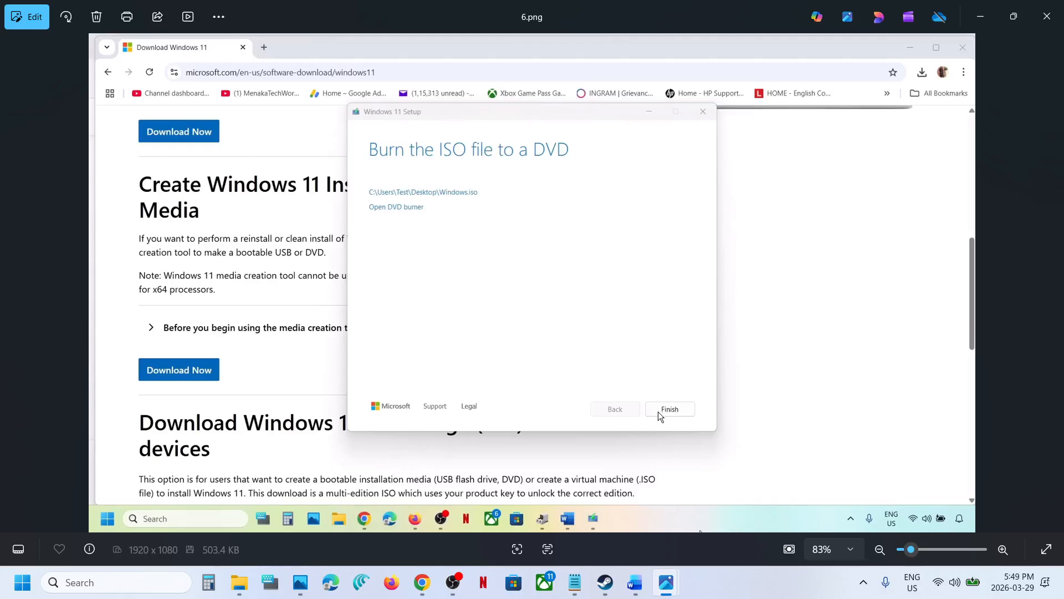
key(Right)
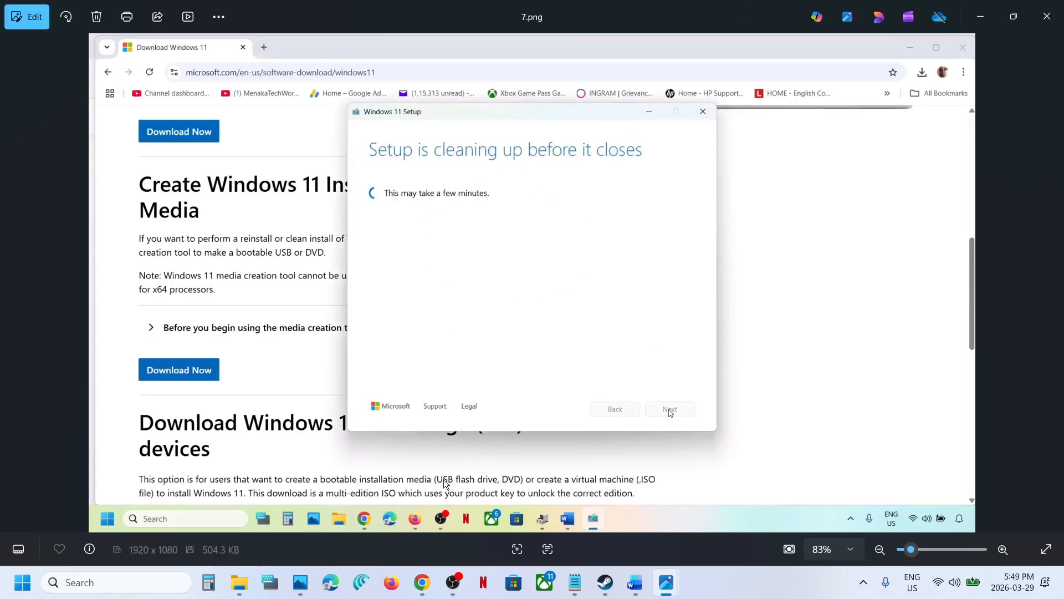
- Return to Chrome, download rufus-4.13.exe from the official Rufus website, and run it, allowing it to make changes to the device
click(422, 582)
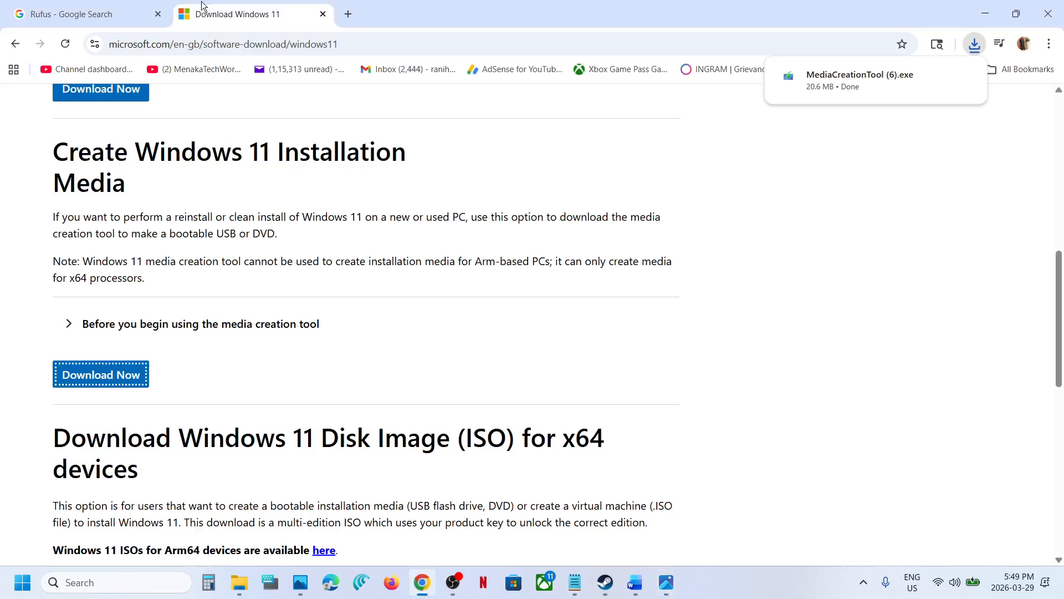
click(112, 21)
click(372, 238)
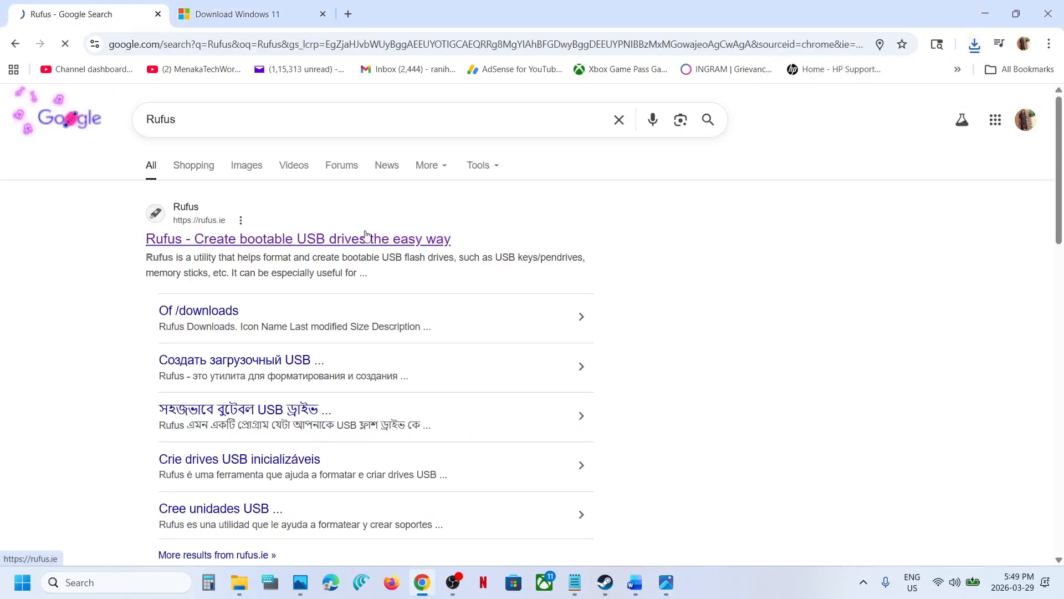
scroll(458, 398, down, 10)
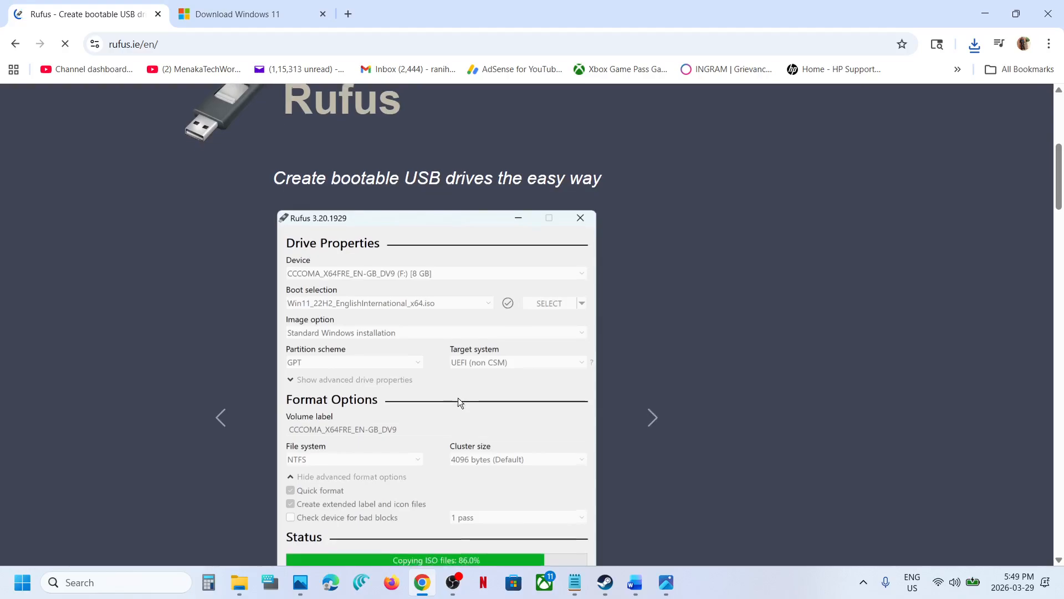
scroll(458, 398, down, 4)
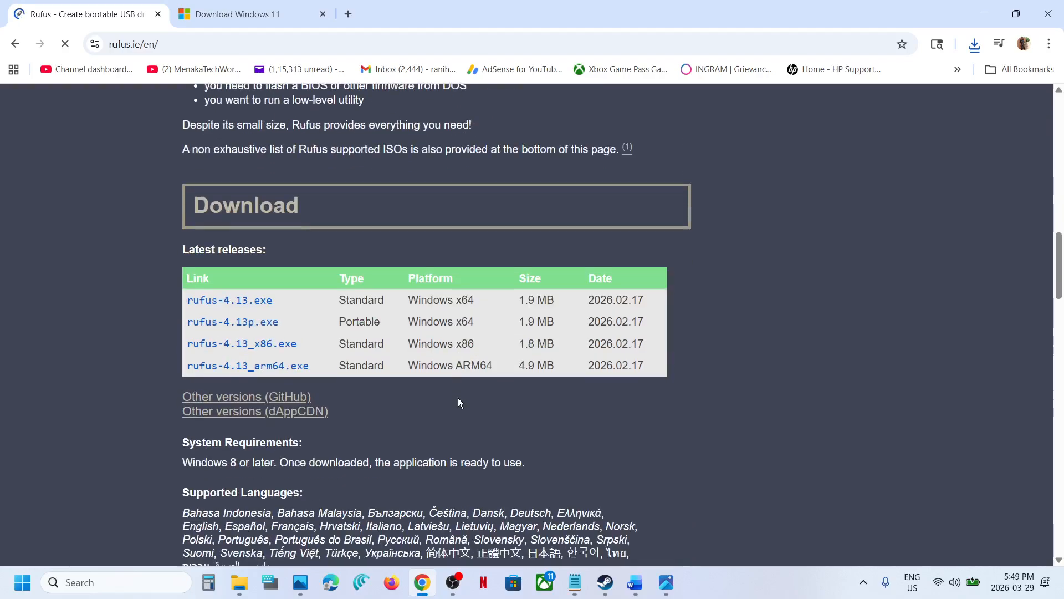
click(257, 304)
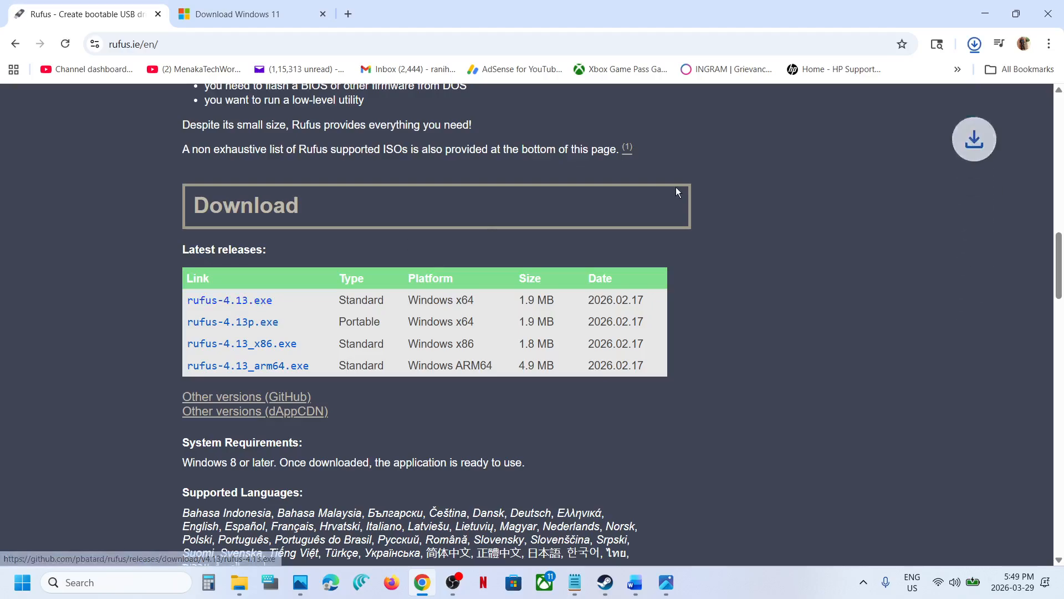
click(966, 54)
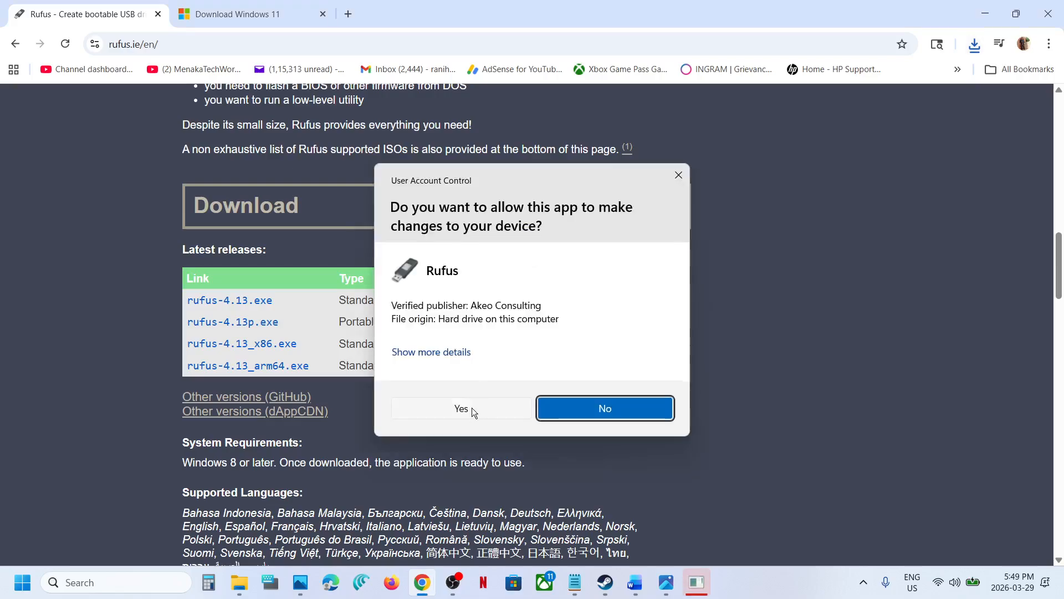
click(462, 409)
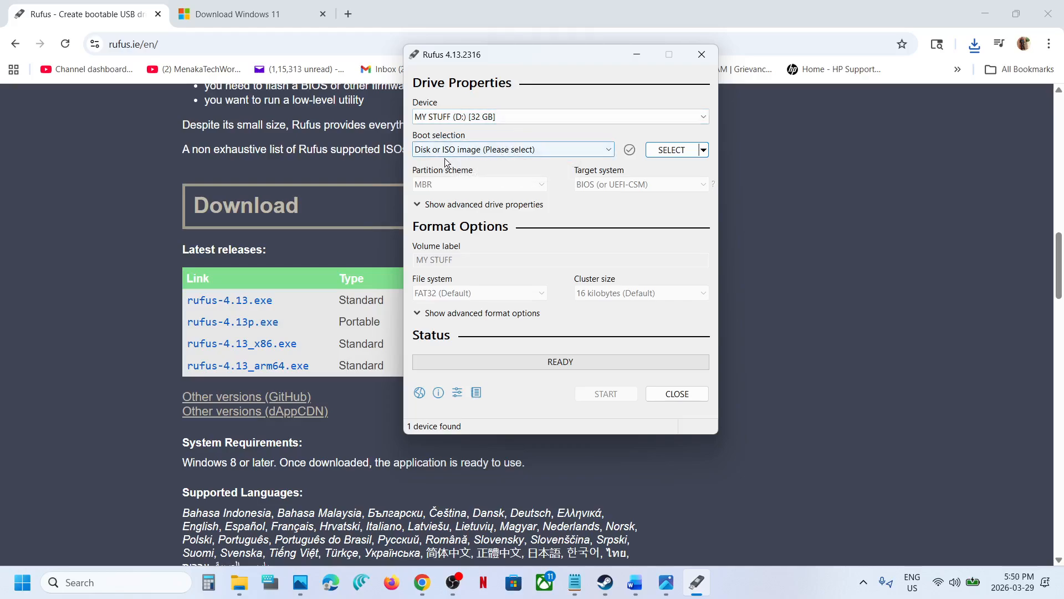
- Set the boot selection to Disk or ISO image and load the Windows ISO file from the Desktop
click(501, 155)
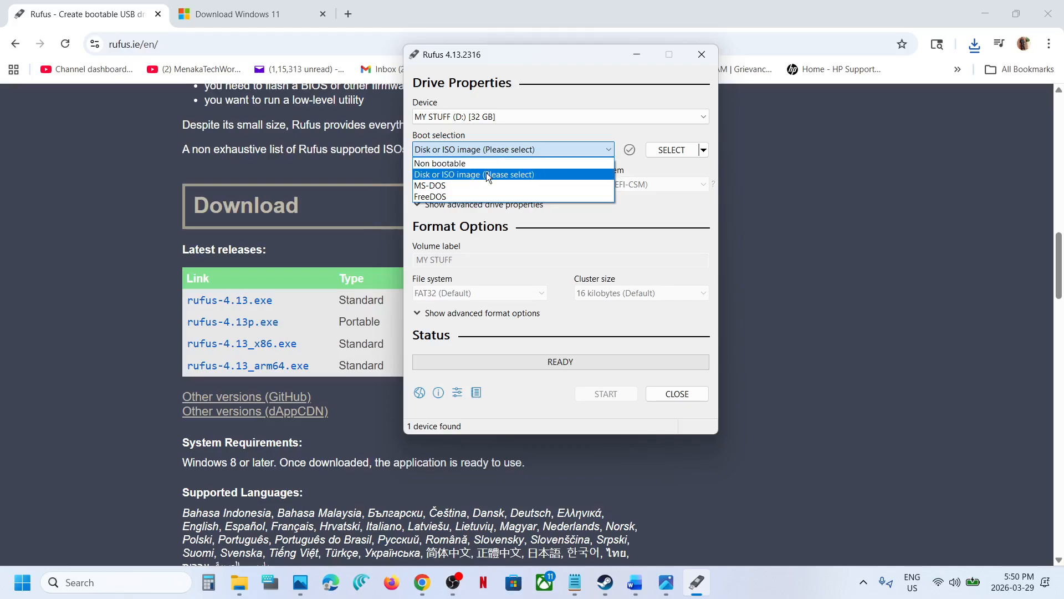
click(487, 173)
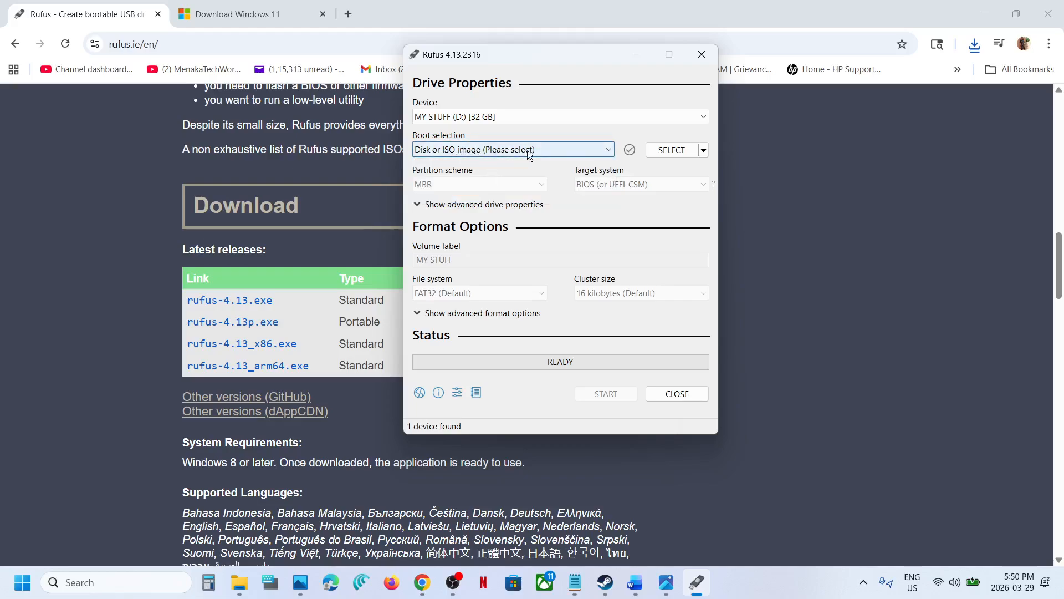
click(669, 151)
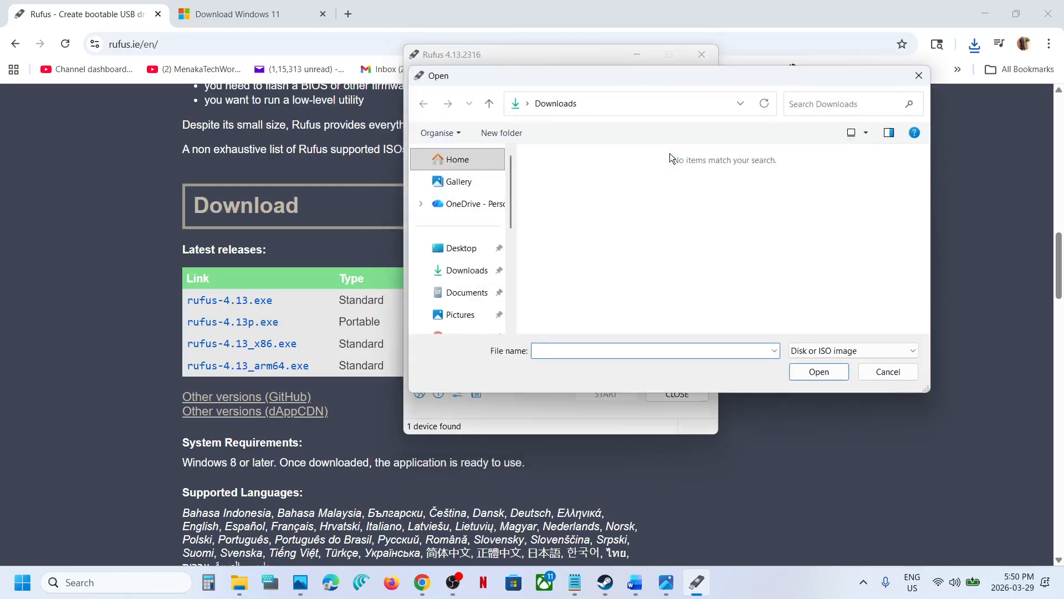
click(460, 247)
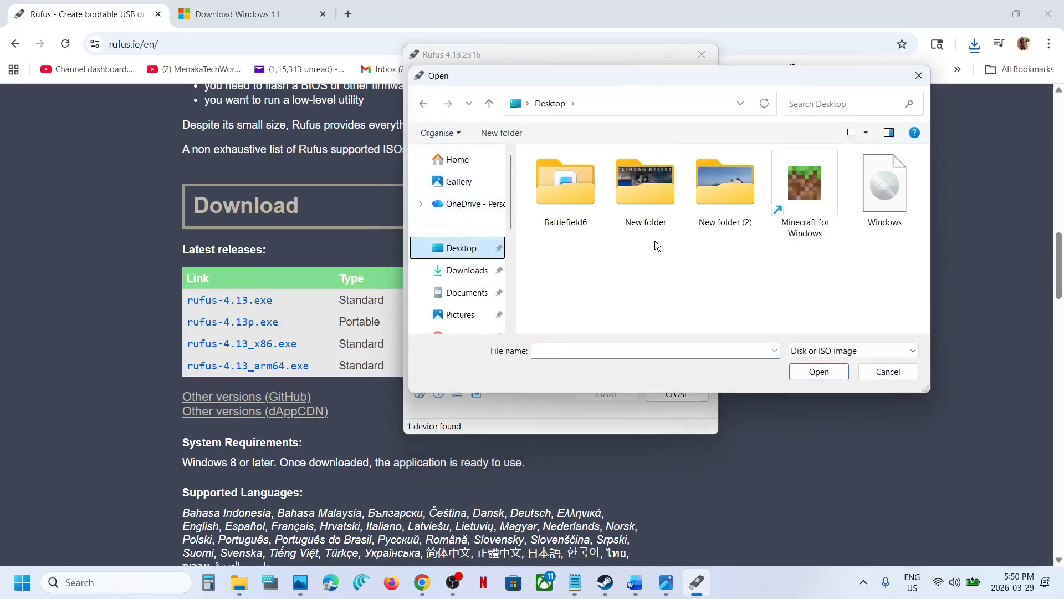
click(880, 199)
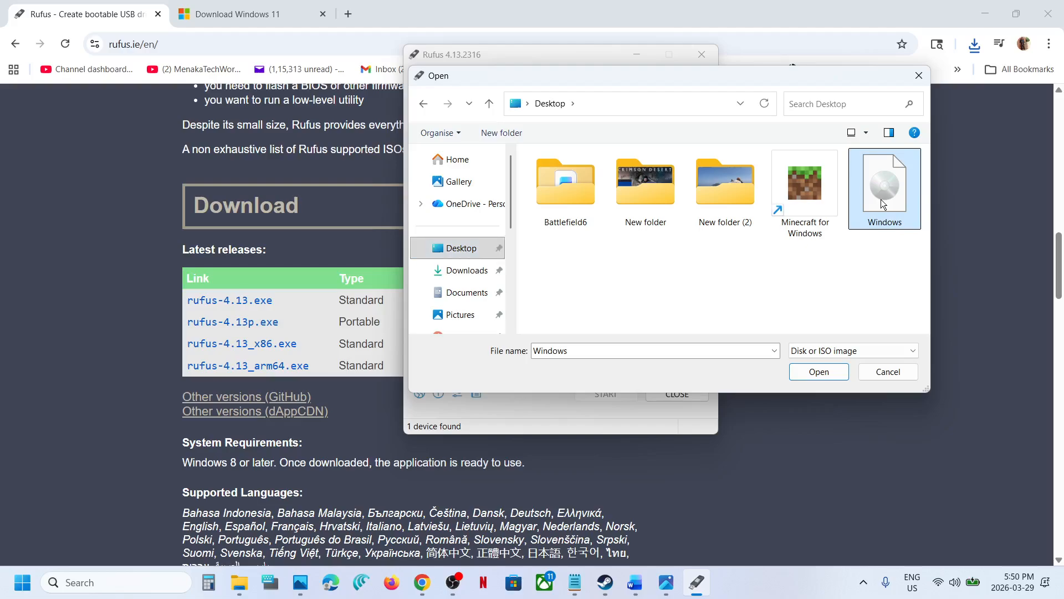
click(833, 371)
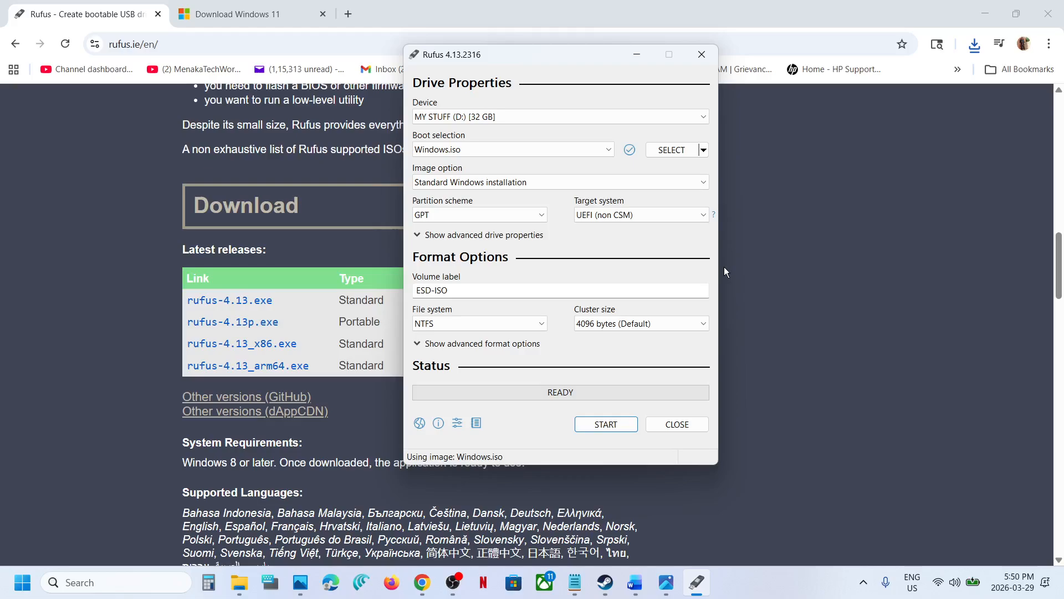
- Start writing the USB drive, removing the 4GB+ RAM, Secure Boot, TPM 2.0 and online Microsoft account requirements, and accept the confirmation
click(605, 424)
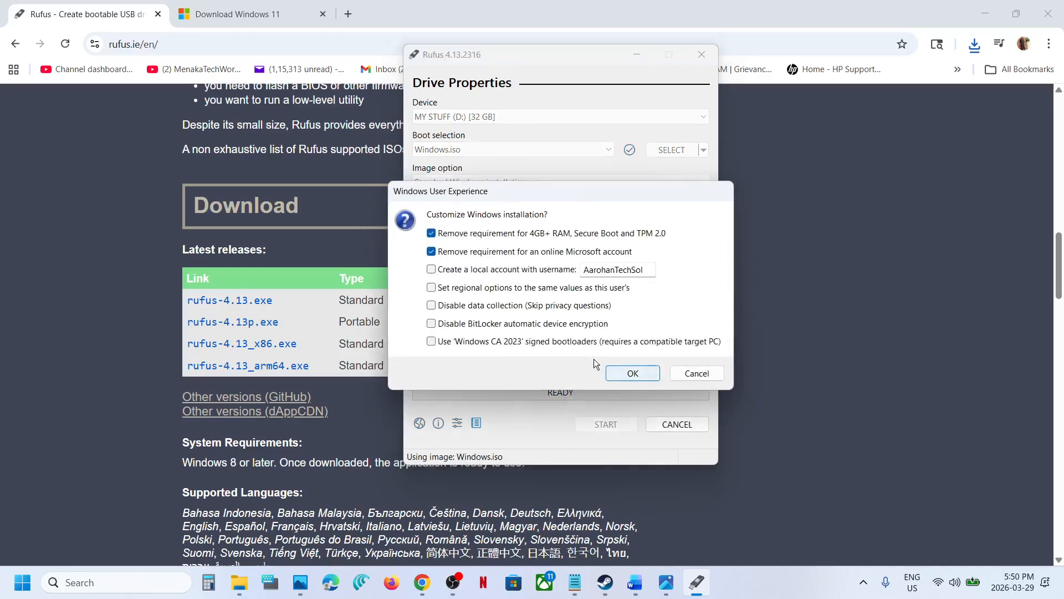
click(634, 373)
click(613, 283)
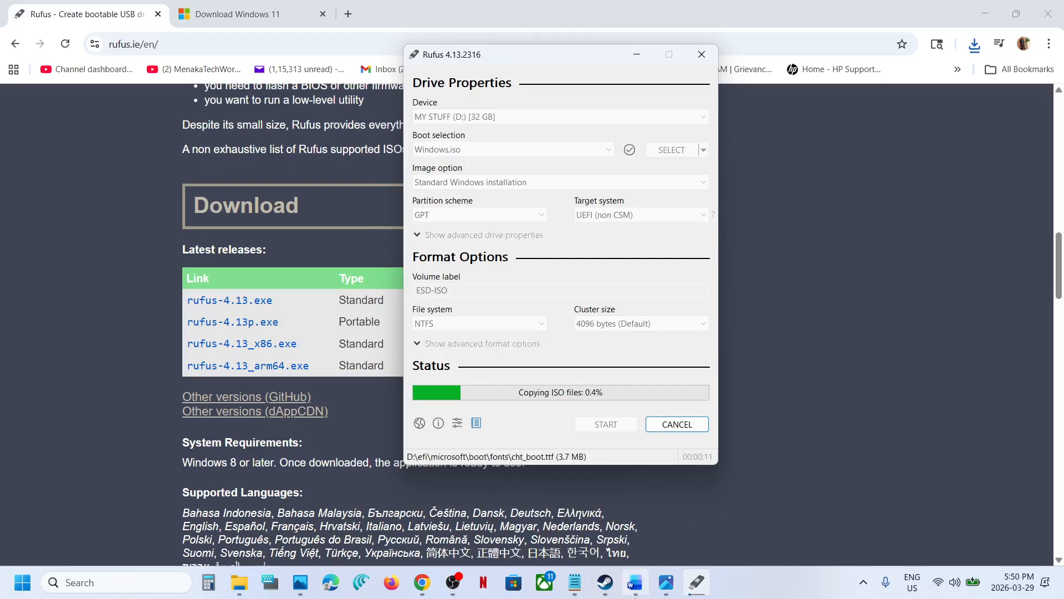
- Switch to Word and read Step 7, highlighting "create MCT again" and "Try another USB flash drive"
click(635, 582)
scroll(378, 353, down, 3)
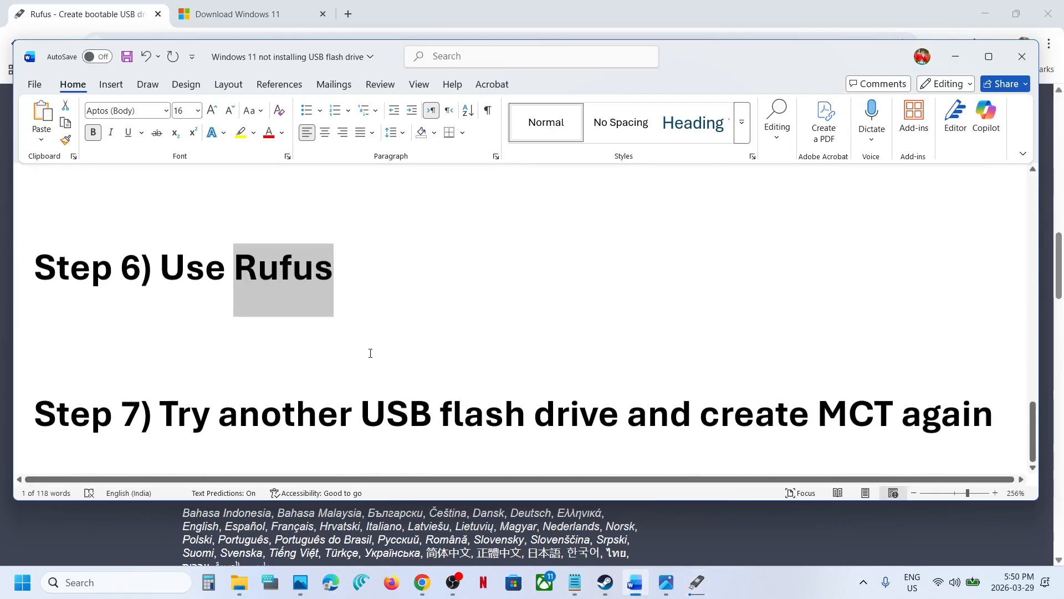
drag(170, 420, 981, 406)
click(735, 410)
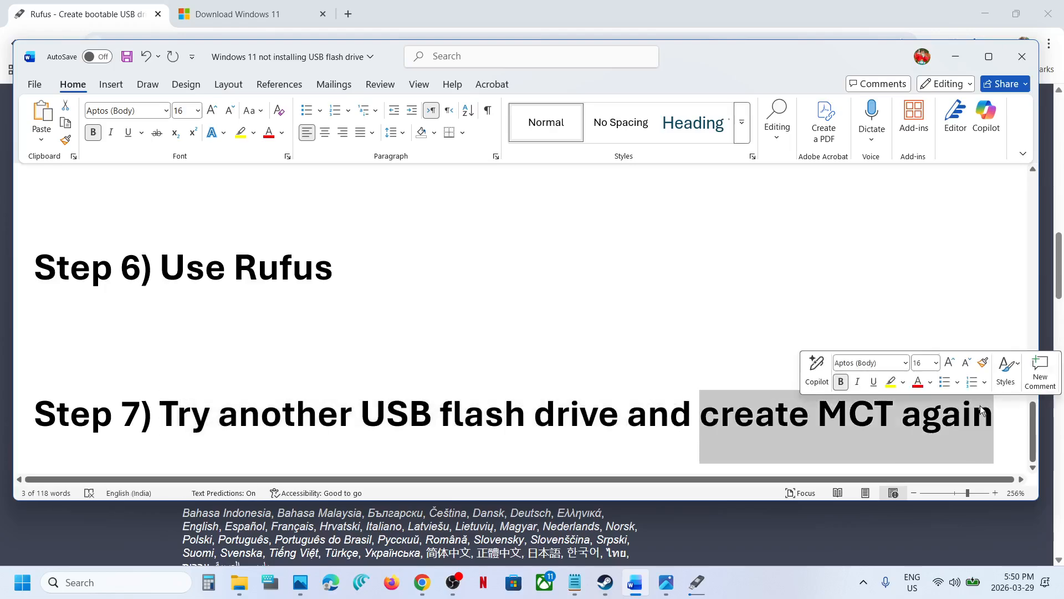
drag(168, 424, 610, 421)
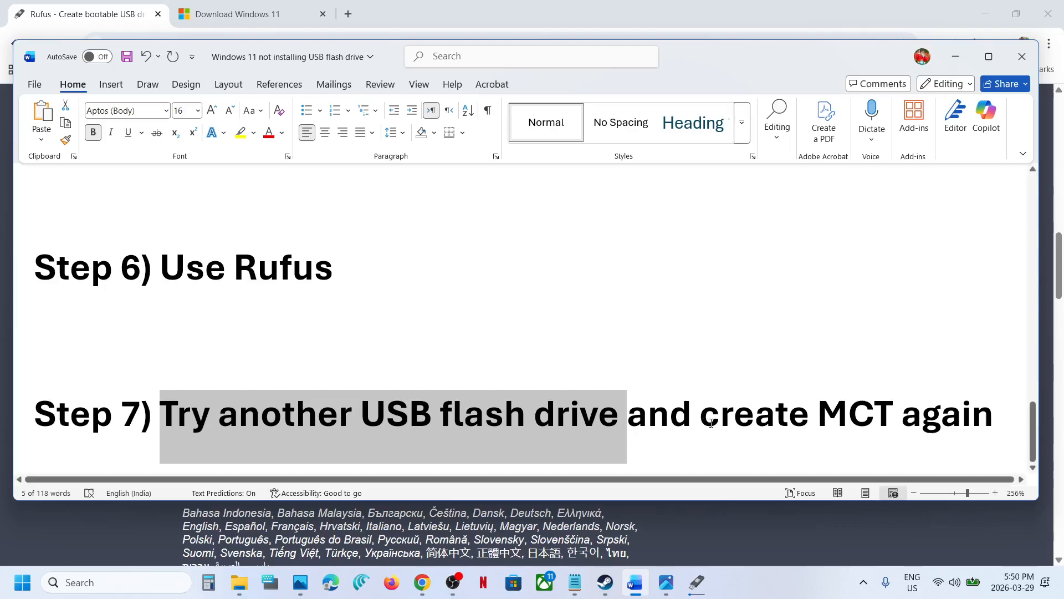
- Reopen the walkthrough screenshots in Photos, go back to 1.png, and review through the media choice in 3.png
click(731, 531)
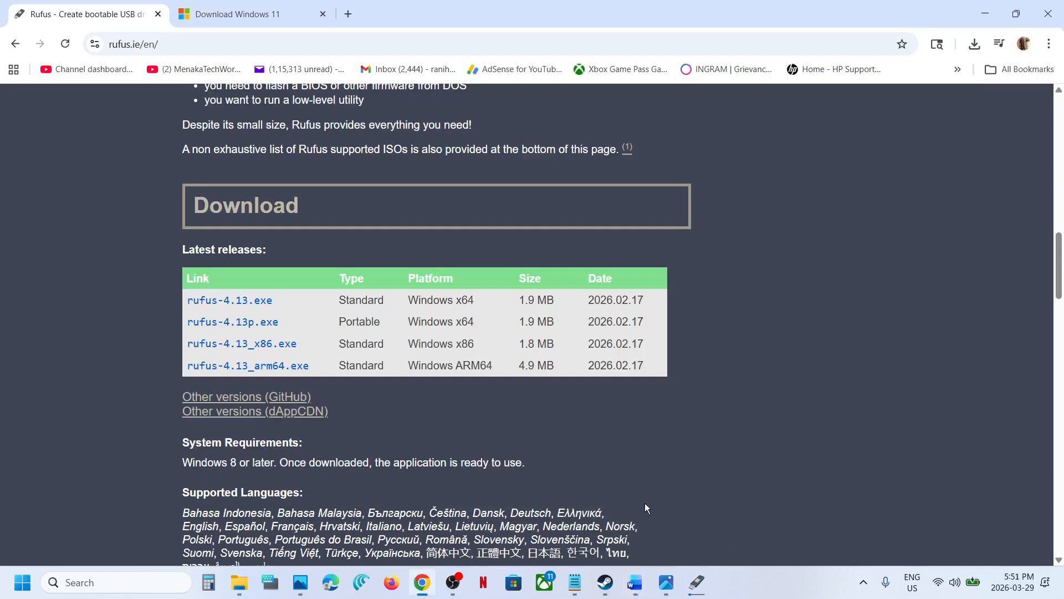
mouse_move(676, 572)
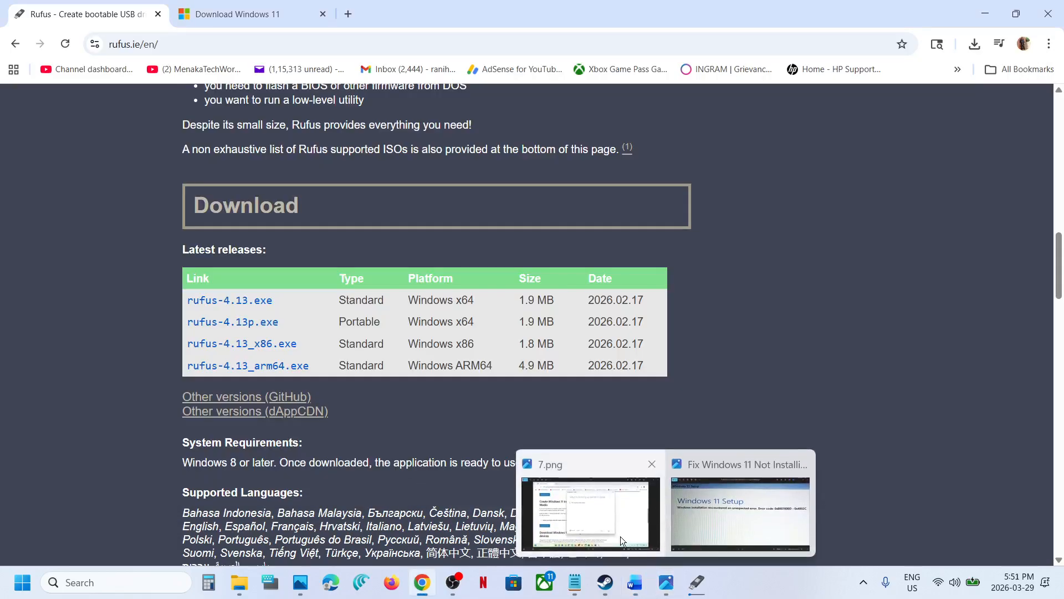
click(620, 536)
key(Left)
key(Left)
key(Left)
key(Left)
key(Left)
key(Left)
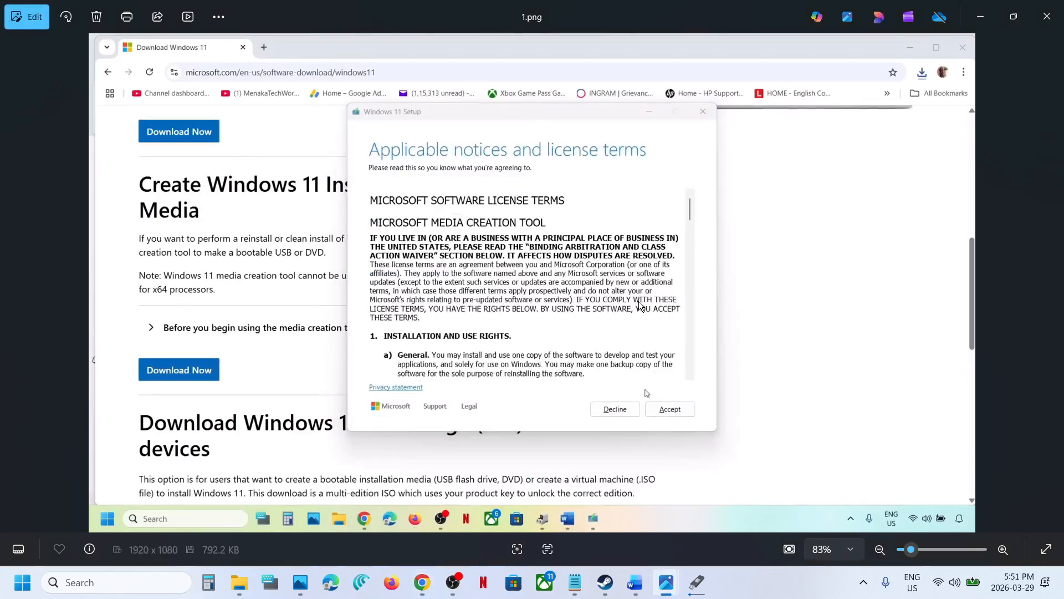
key(Right)
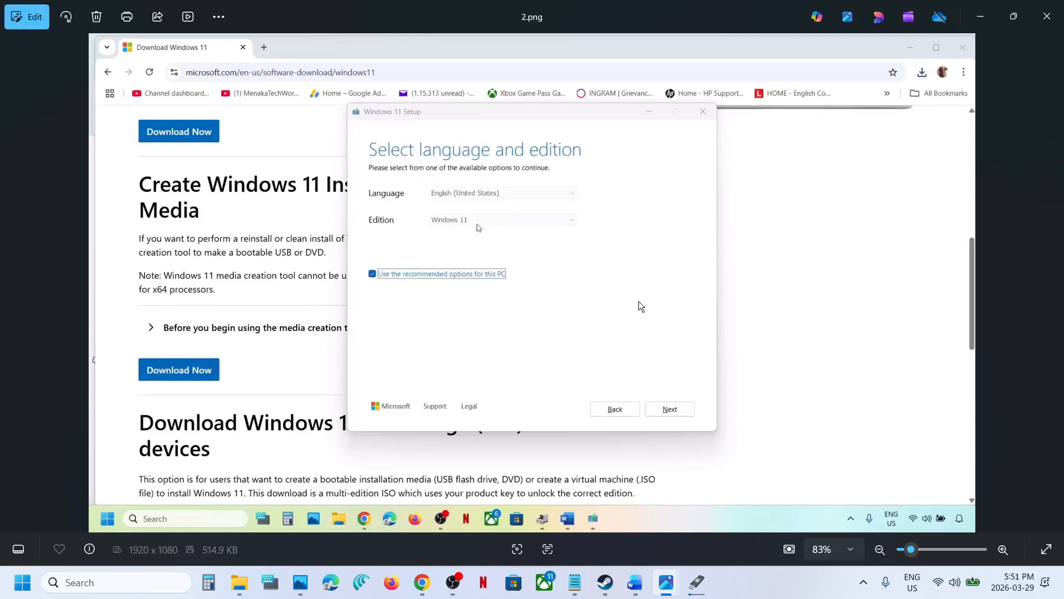
key(Right)
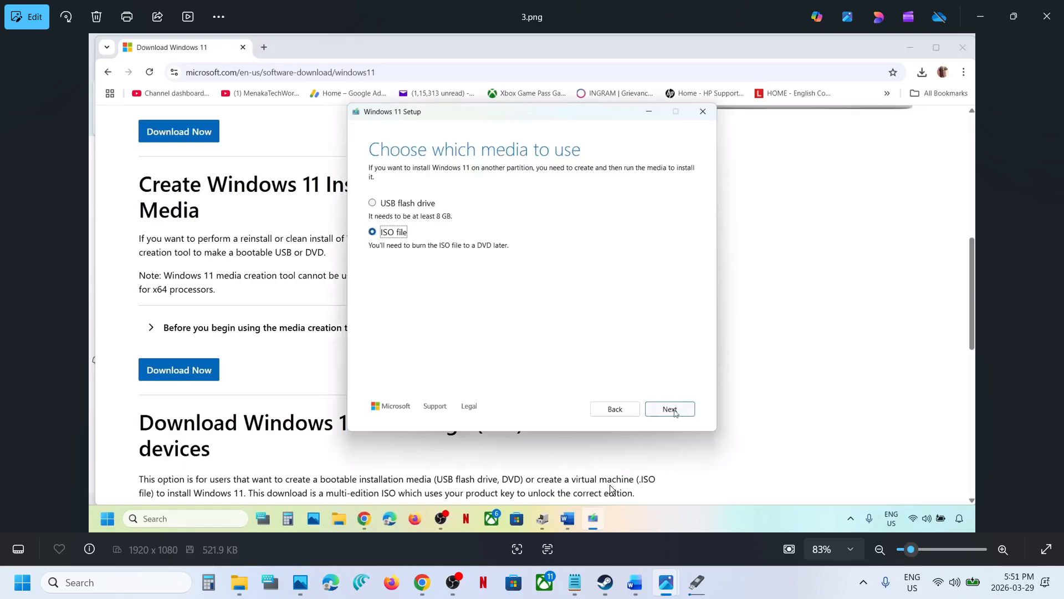
- Highlight "another USB flash drive" in Step 7 of the Word document, and view the Windows 11 Setup error photo in Photos
click(635, 582)
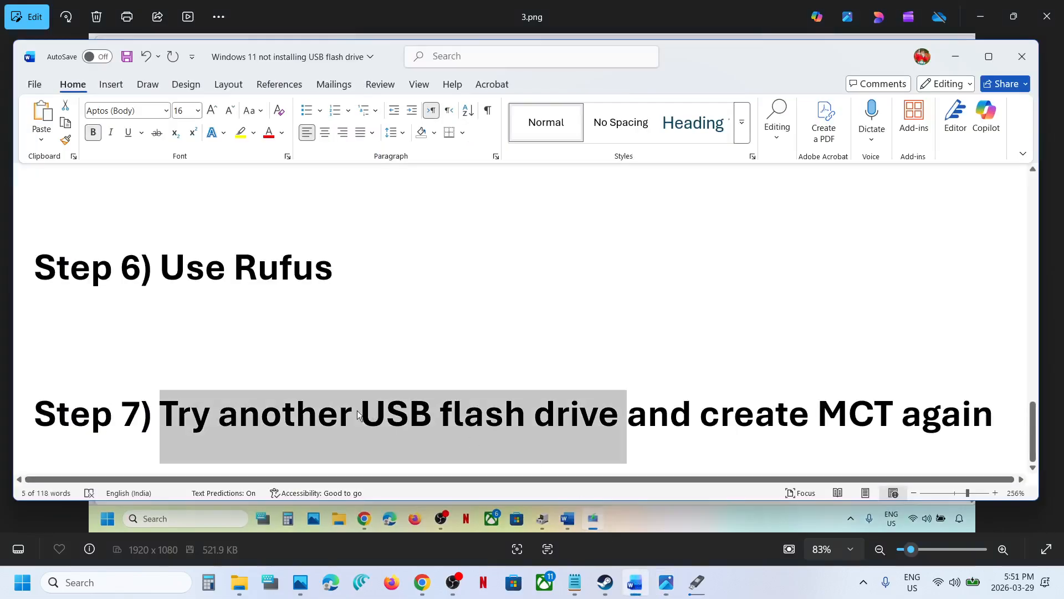
click(312, 412)
drag(238, 413, 584, 420)
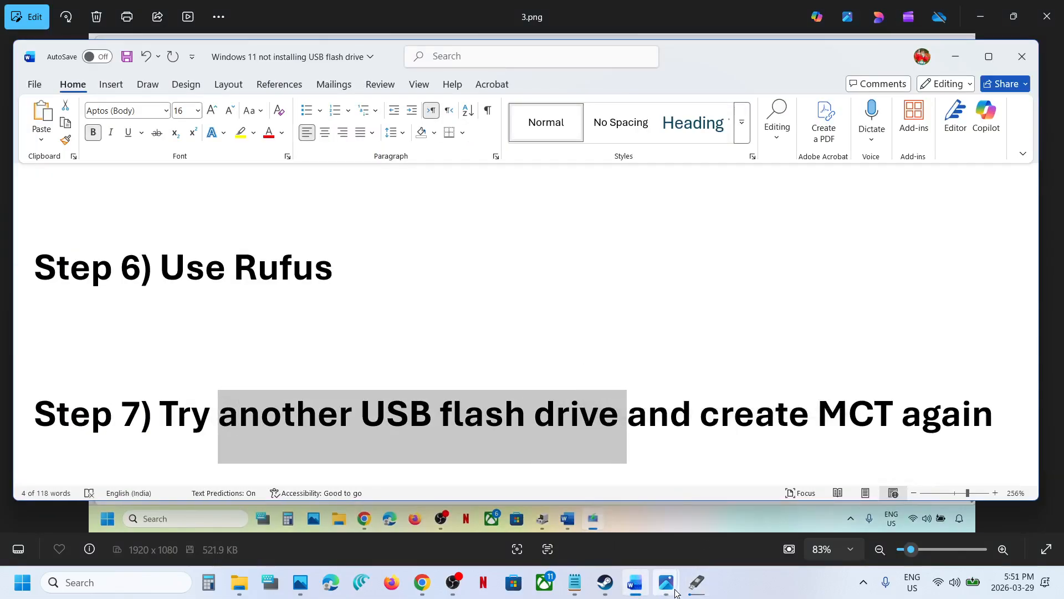
mouse_move(671, 592)
click(720, 537)
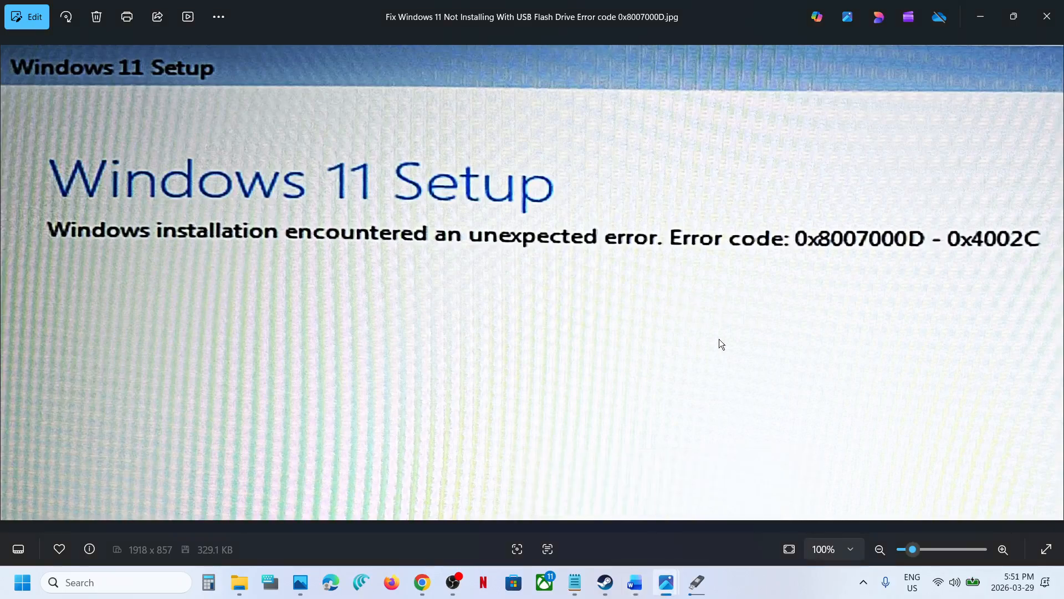